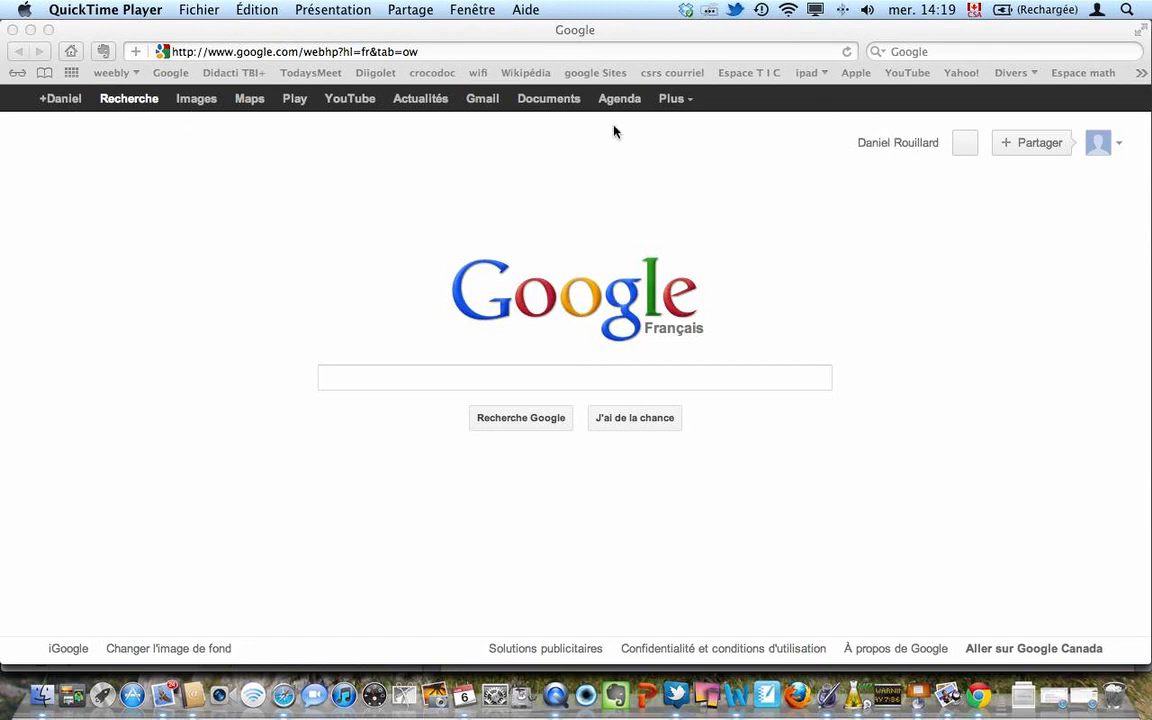
# Step: Open Google Documents from the Google home page and create a new form
pyautogui.click(559, 106)
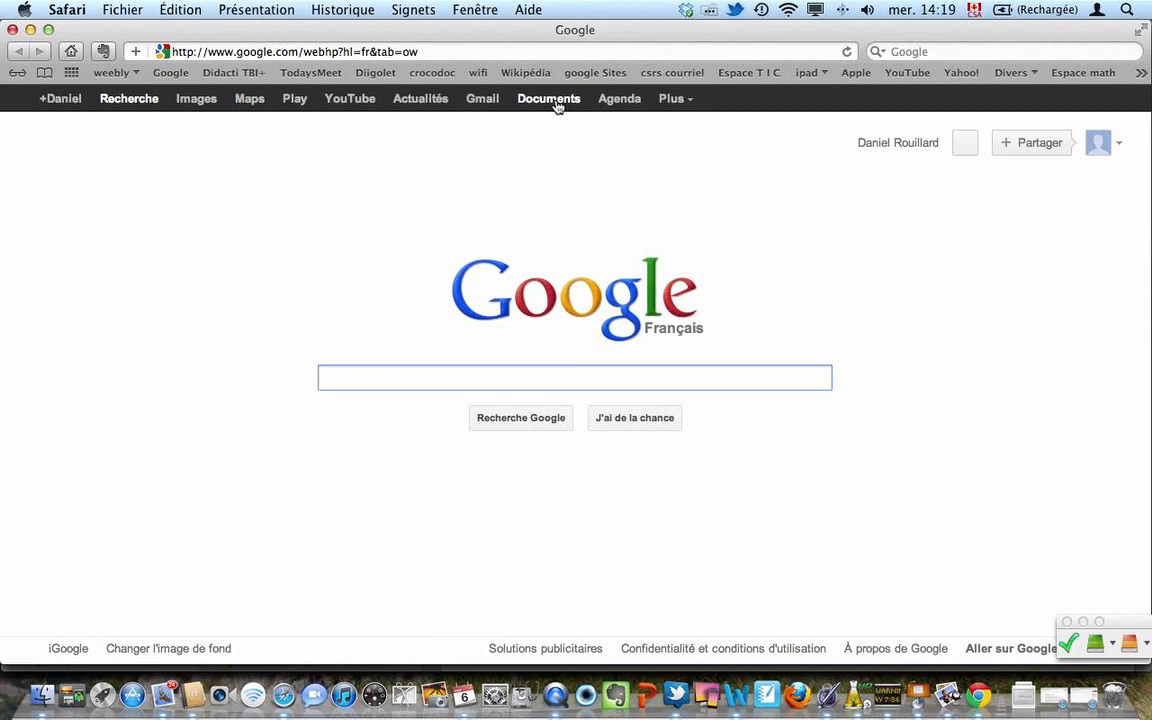
pyautogui.click(557, 100)
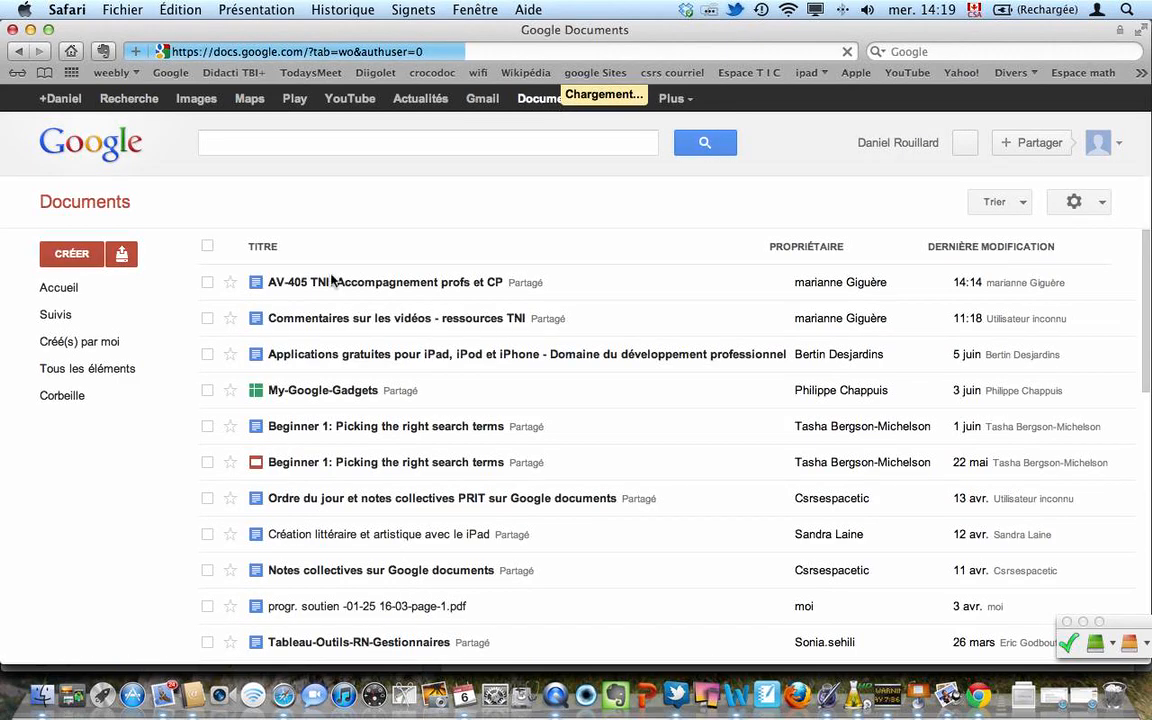
pyautogui.scroll(-10, 430, 350)
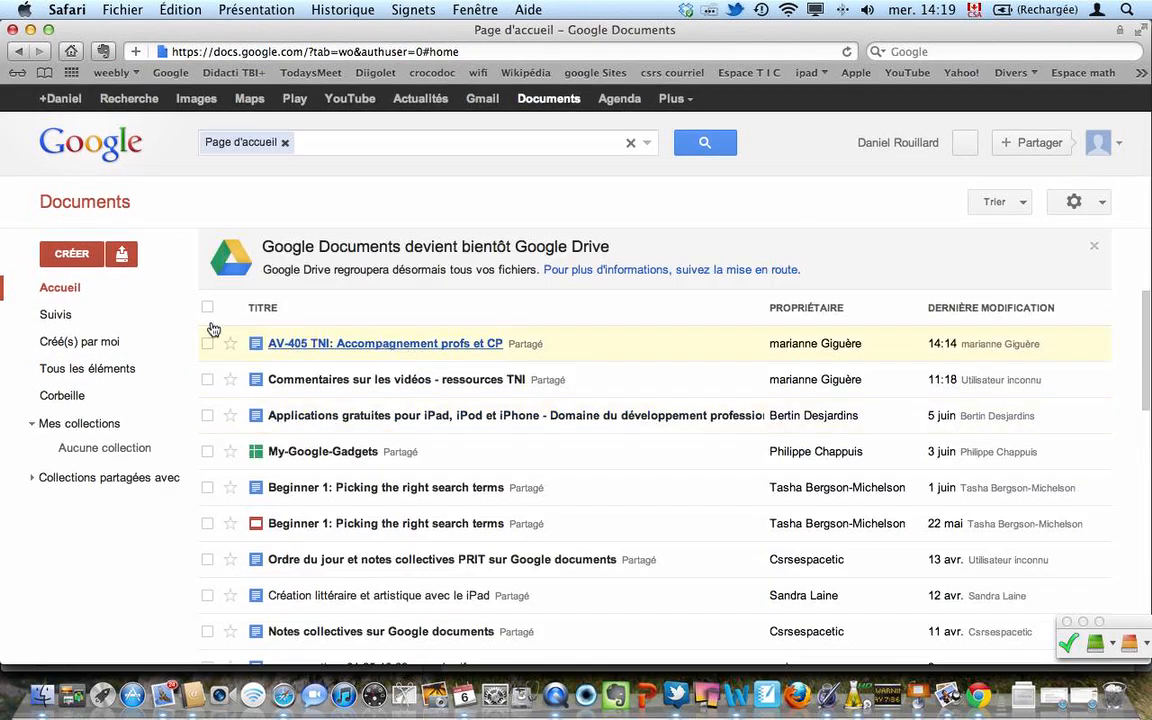
pyautogui.click(72, 256)
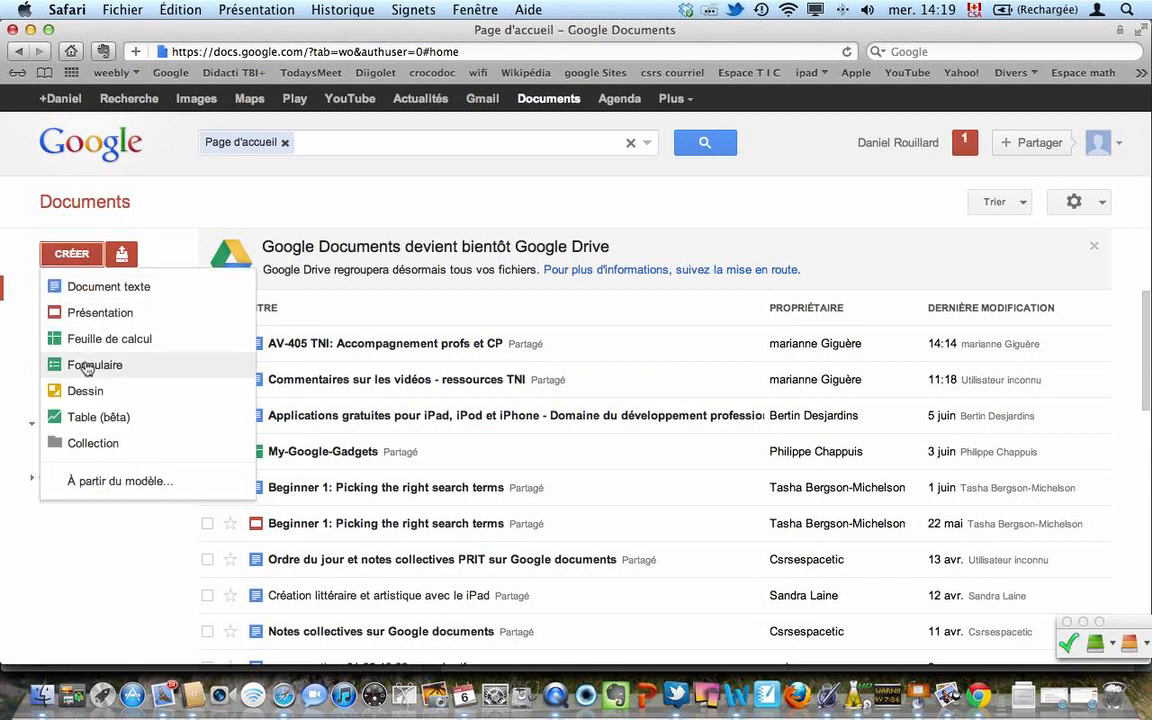
pyautogui.click(86, 367)
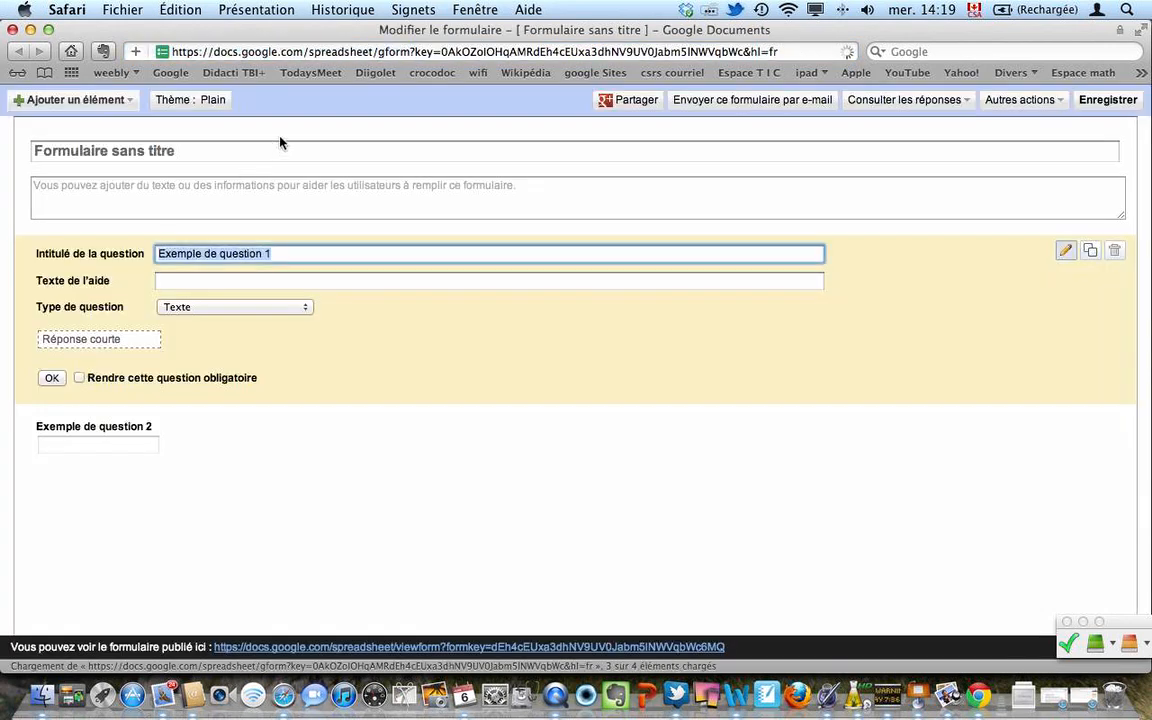
# Step: Replace the default form title with "zzzzzzz"
pyautogui.press('ctrl+super+Escape')
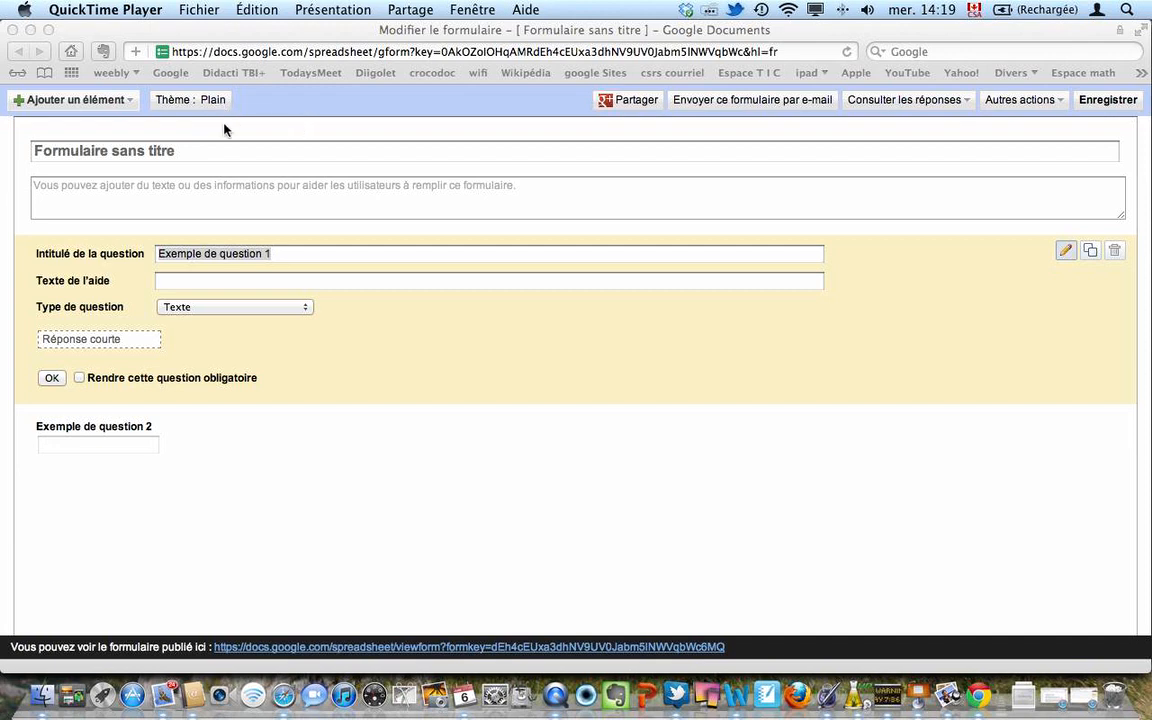
pyautogui.click(200, 148)
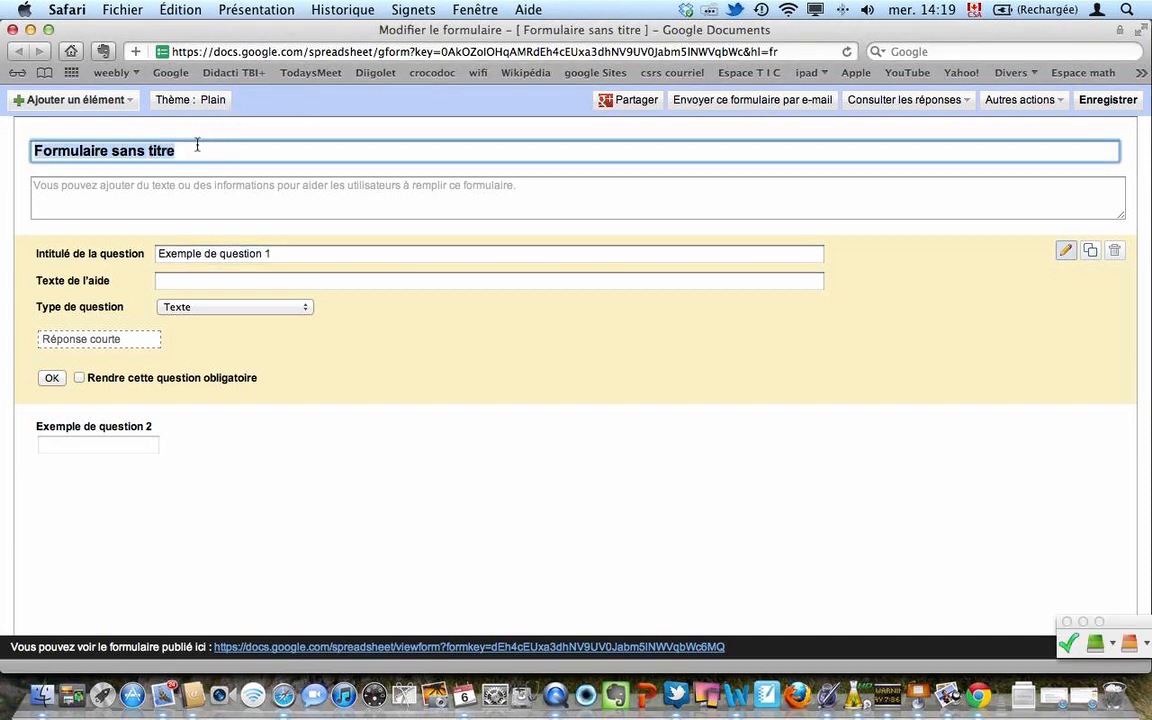
pyautogui.write('zzzzzzz')
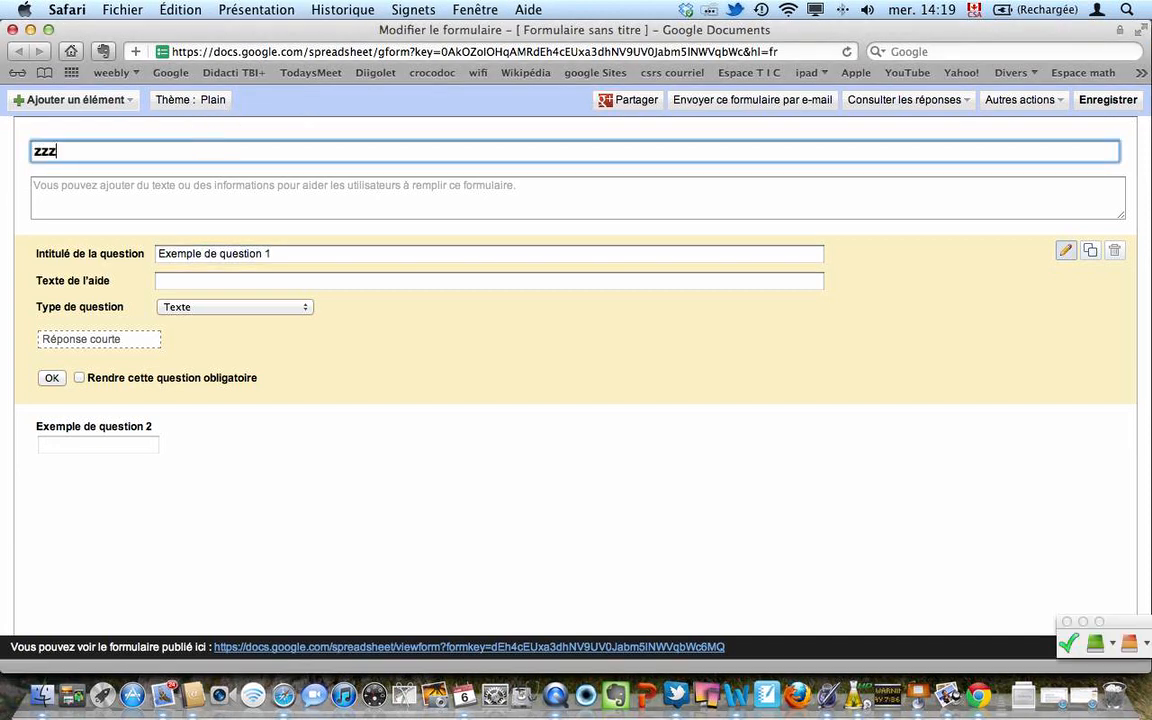
pyautogui.click(135, 196)
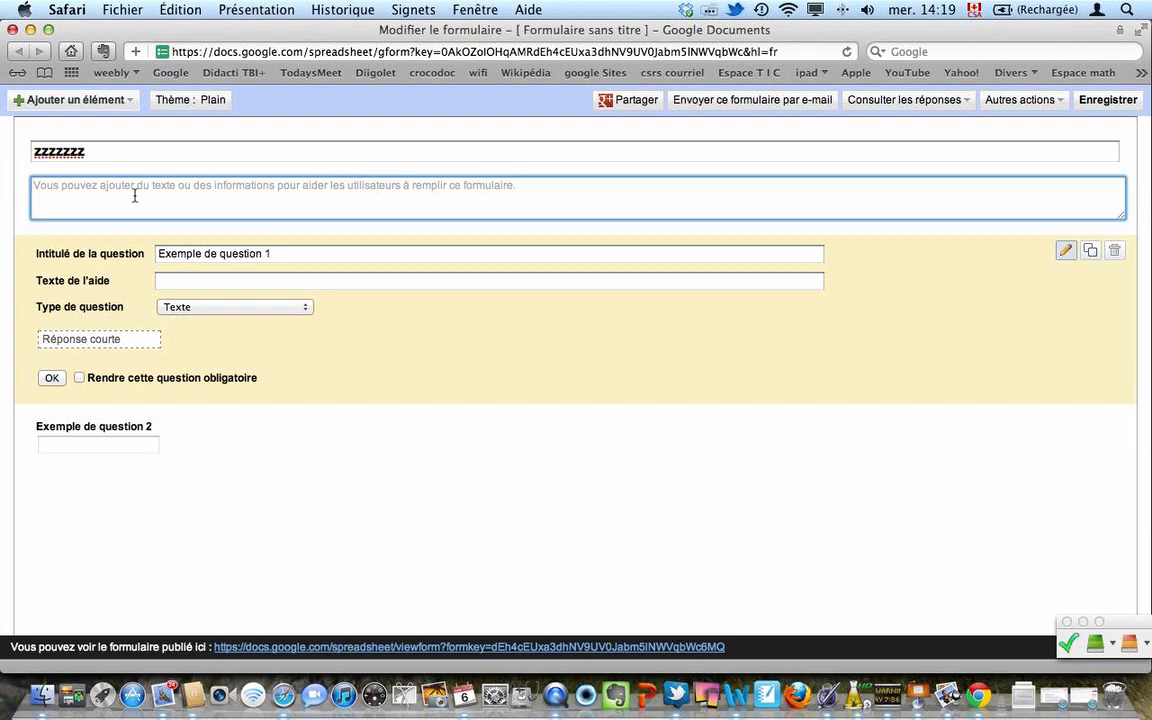
pyautogui.write('jkhkjhkjhkjhkhkjh')
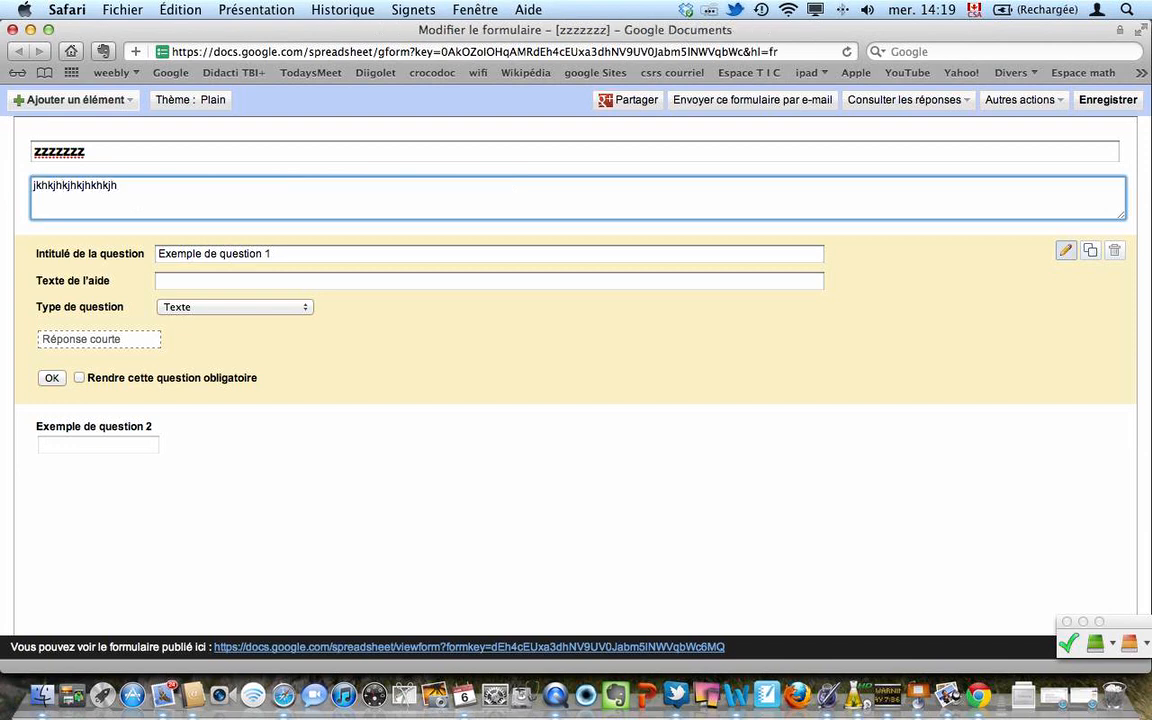
pyautogui.press('BackSpace')
pyautogui.press('BackSpace')
pyautogui.press('BackSpace')
pyautogui.press('BackSpace')
pyautogui.press('BackSpace')
pyautogui.press('BackSpace')
pyautogui.press('BackSpace')
pyautogui.press('BackSpace')
pyautogui.press('BackSpace')
pyautogui.press('BackSpace')
pyautogui.press('BackSpace')
pyautogui.press('BackSpace')
pyautogui.press('BackSpace')
pyautogui.press('BackSpace')
pyautogui.press('BackSpace')
# Step: Replace the first question's title with "Nom et prénom de l'ens."
pyautogui.click(279, 256)
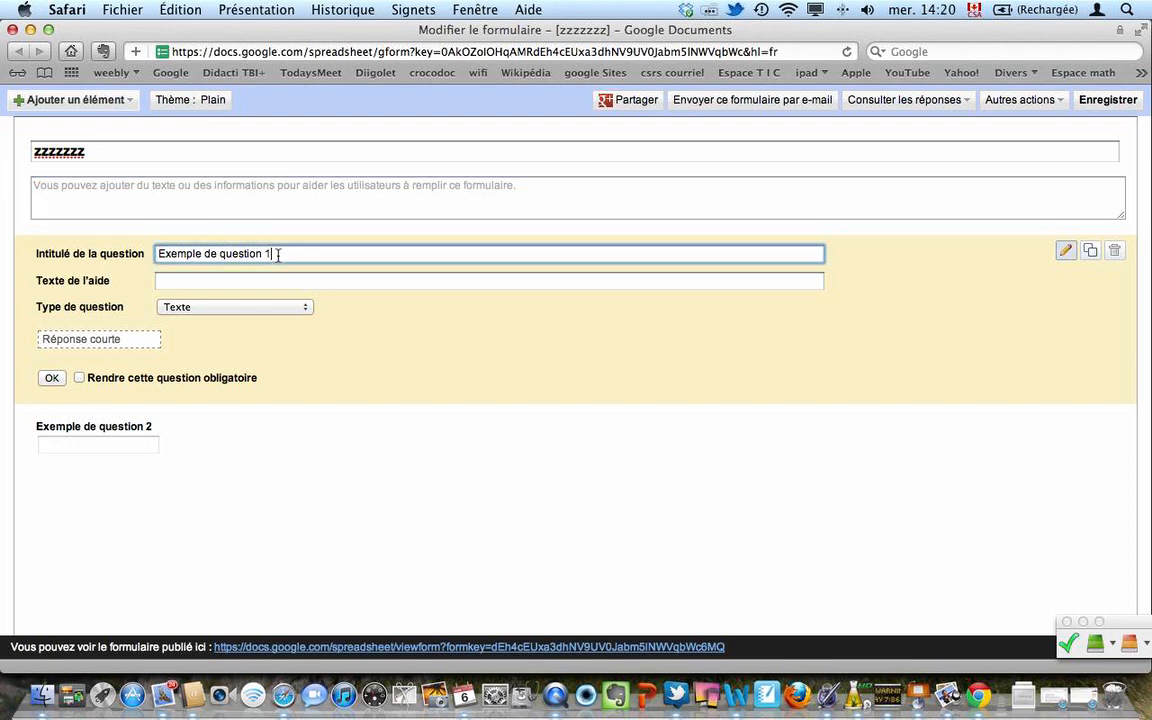
pyautogui.press('BackSpace')
pyautogui.press('BackSpace')
pyautogui.press('BackSpace')
pyautogui.press('BackSpace')
pyautogui.press('BackSpace')
pyautogui.press('BackSpace')
pyautogui.press('BackSpace')
pyautogui.press('BackSpace')
pyautogui.press('BackSpace')
pyautogui.press('BackSpace')
pyautogui.press('BackSpace')
pyautogui.press('BackSpace')
pyautogui.press('BackSpace')
pyautogui.press('BackSpace')
pyautogui.press('BackSpace')
pyautogui.press('BackSpace')
pyautogui.press('BackSpace')
pyautogui.press('BackSpace')
pyautogui.press('BackSpace')
pyautogui.press('BackSpace')
pyautogui.press('BackSpace')
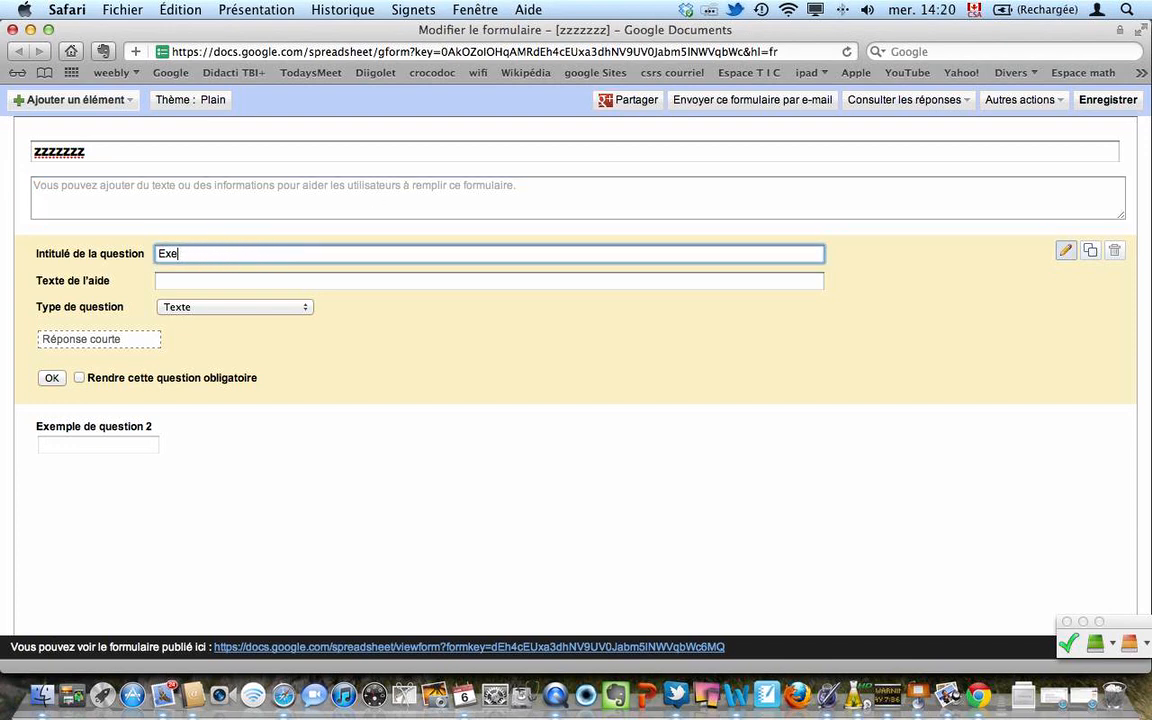
pyautogui.write("Nom et prénom de l'ens.")
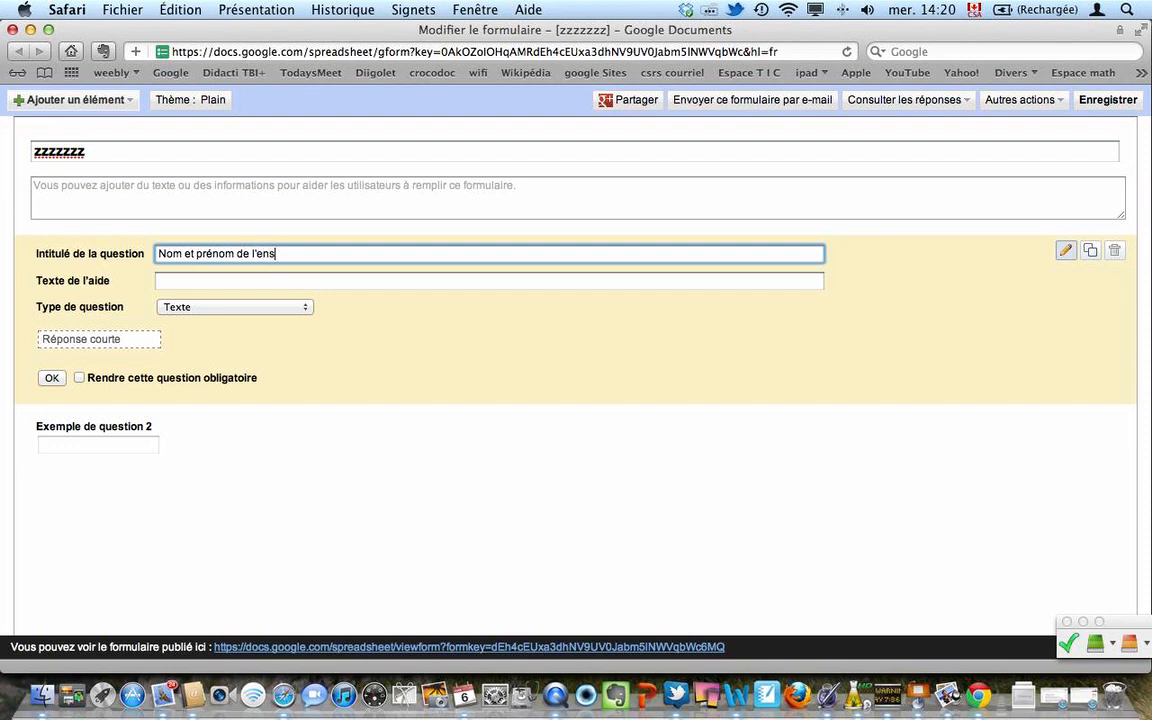
# Step: Keep the first question's type as Texte, make it mandatory and finish editing it
pyautogui.click(306, 307)
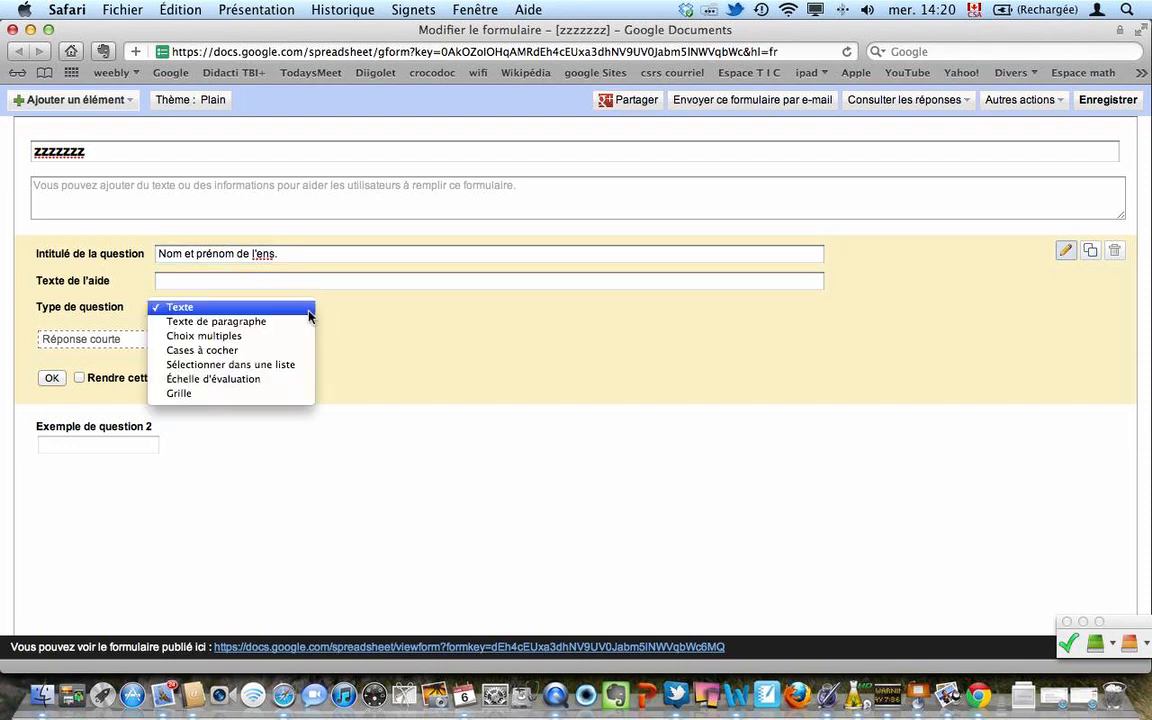
pyautogui.click(309, 311)
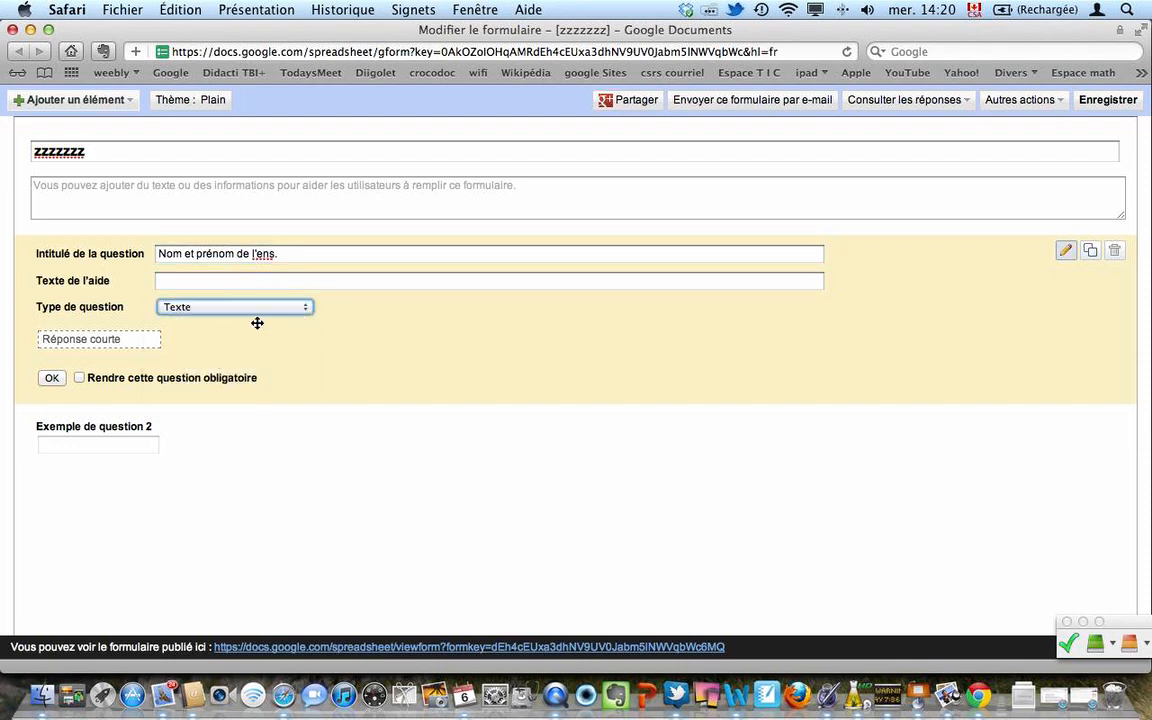
pyautogui.click(79, 379)
pyautogui.click(51, 378)
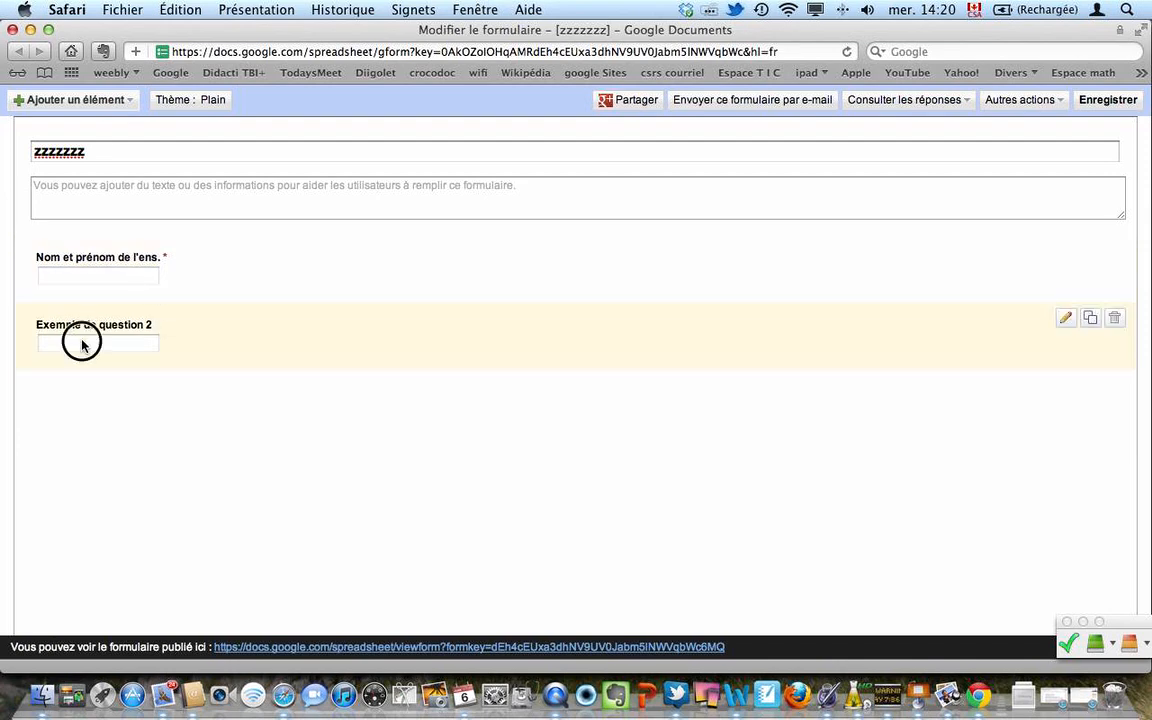
# Step: Change the second question to the Grille type and title it "Recommandation des élèves (...)"
pyautogui.click(1066, 320)
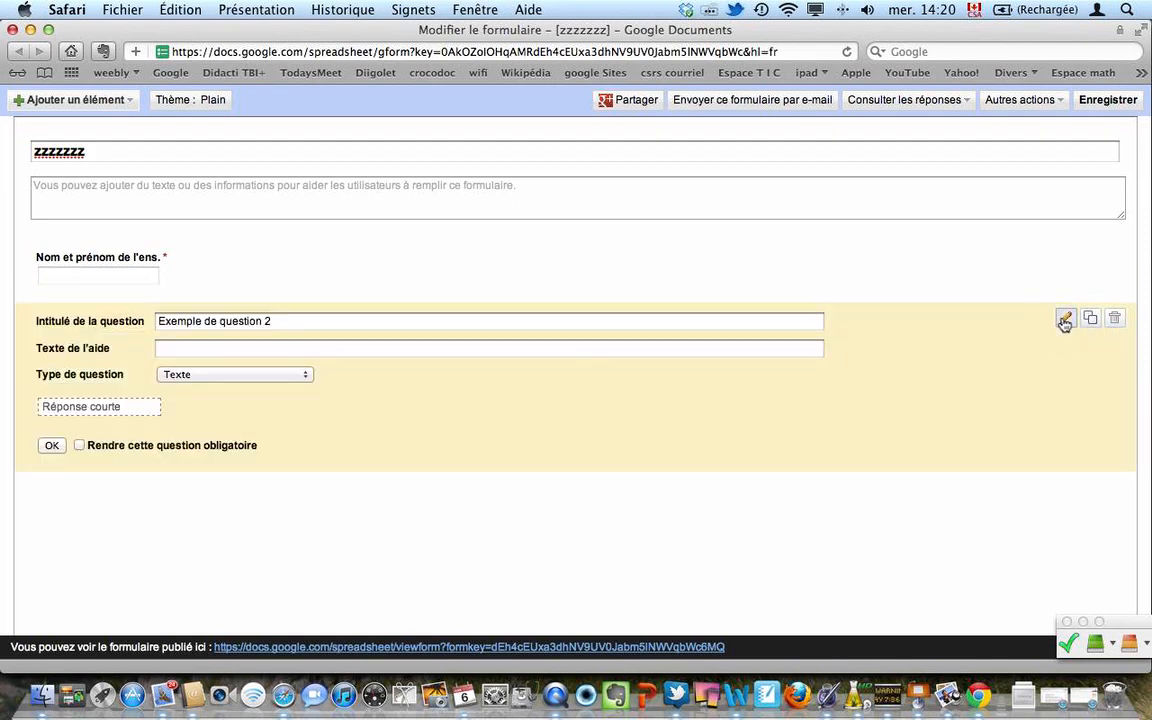
pyautogui.click(306, 378)
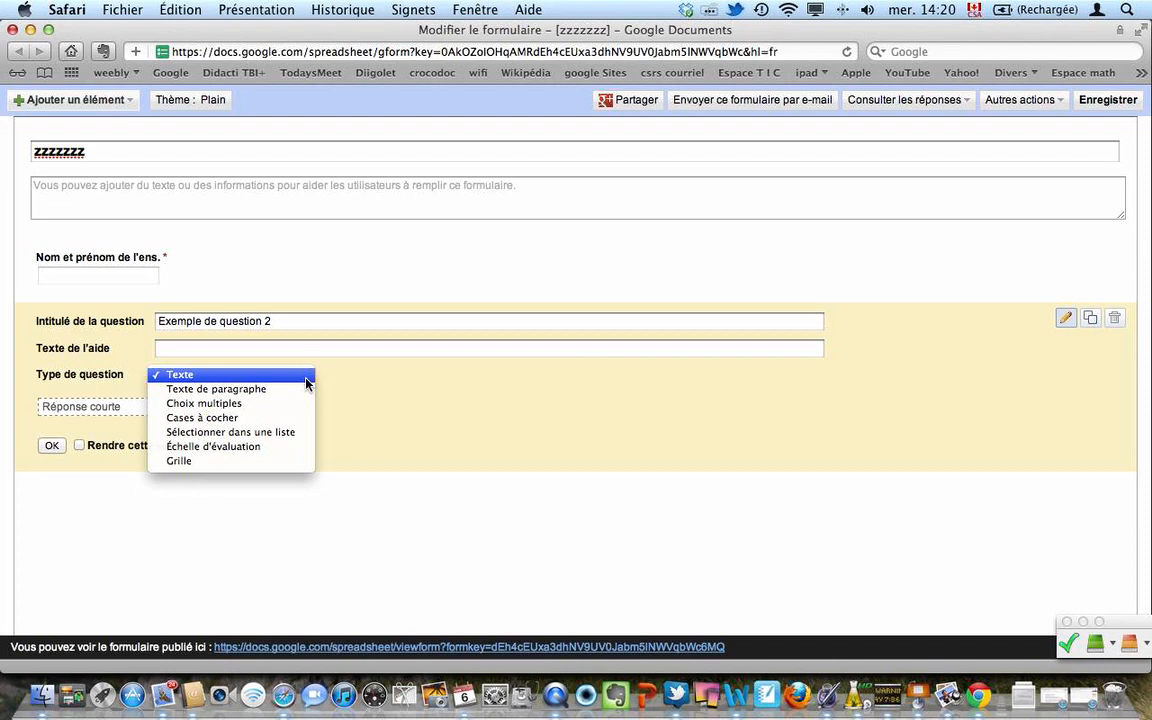
pyautogui.click(176, 461)
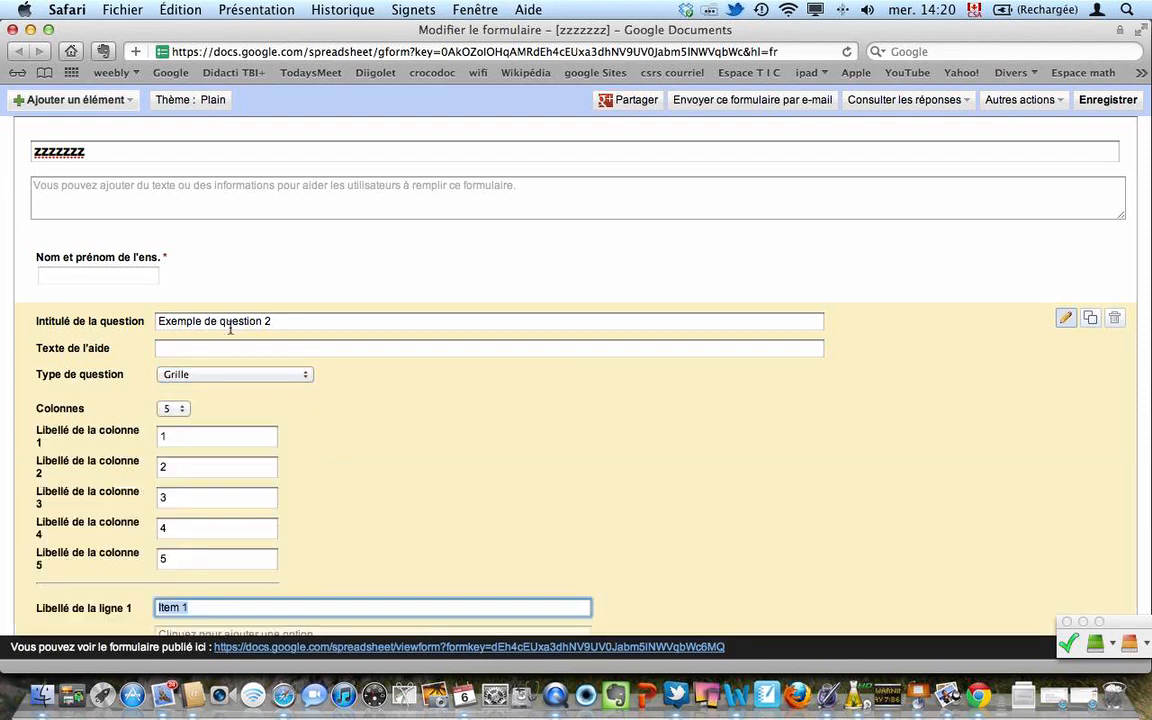
pyautogui.tripleClick(234, 321)
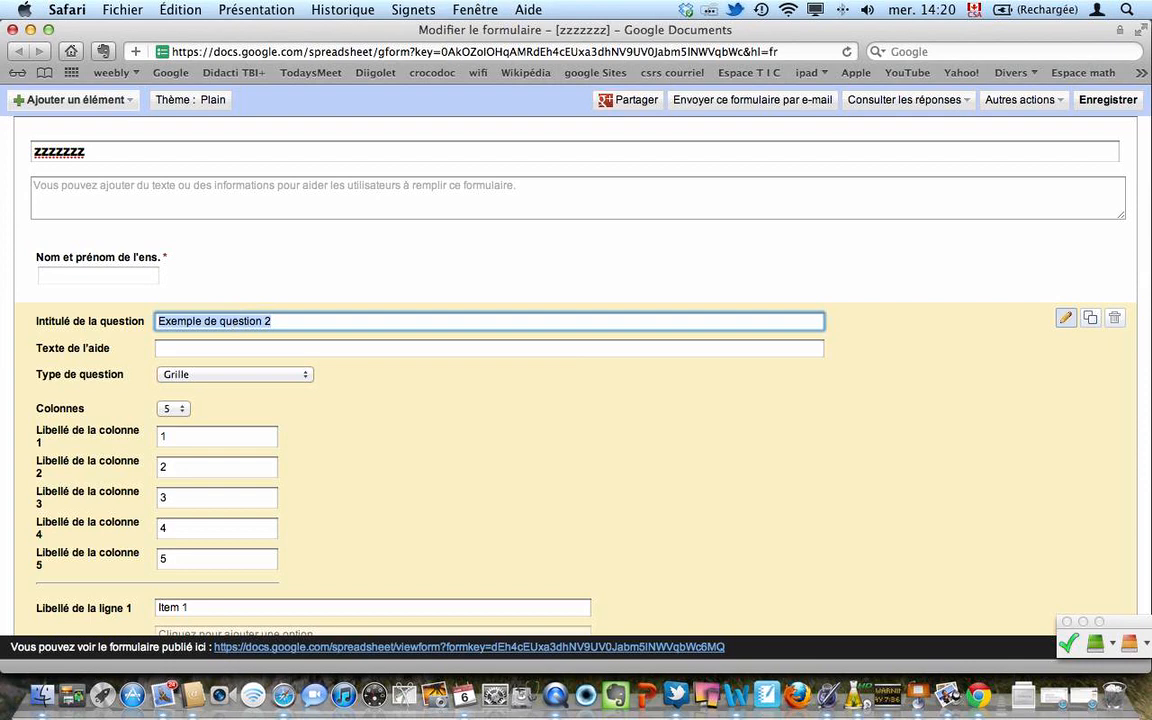
pyautogui.write('Recomma')
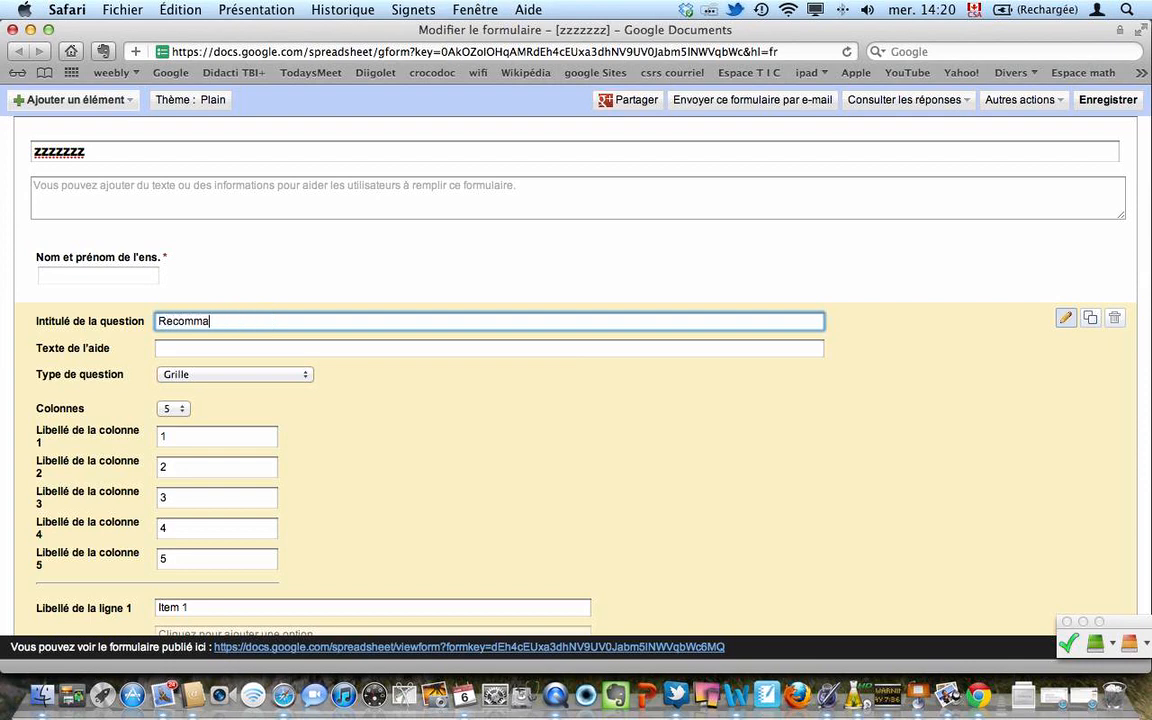
pyautogui.write('ndation des élèves (...)')
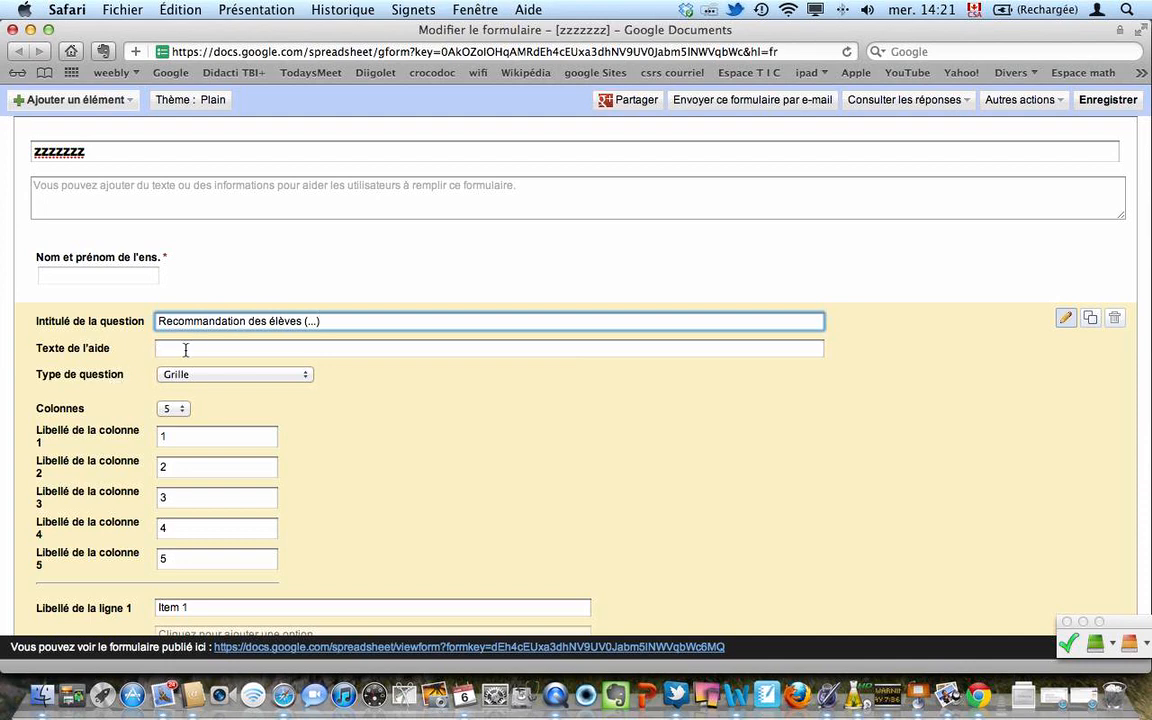
# Step: Keep five grid columns and label the first three "Haut la main", "très bon" and "...mais"
pyautogui.click(185, 349)
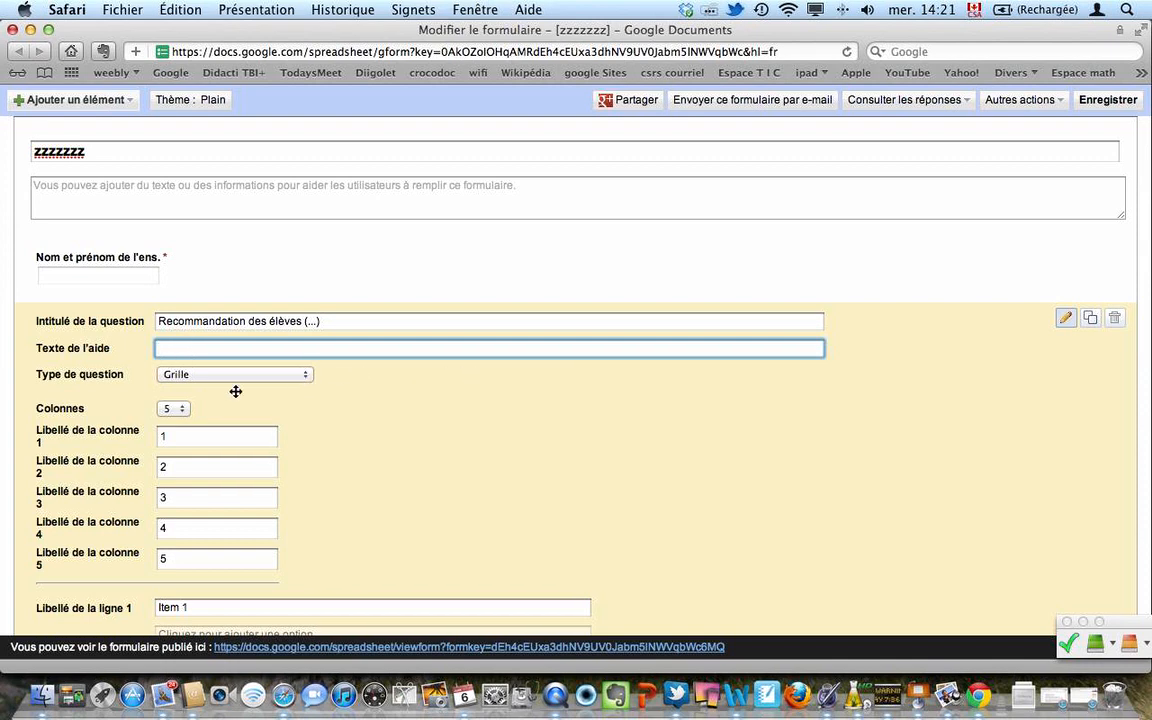
pyautogui.click(184, 410)
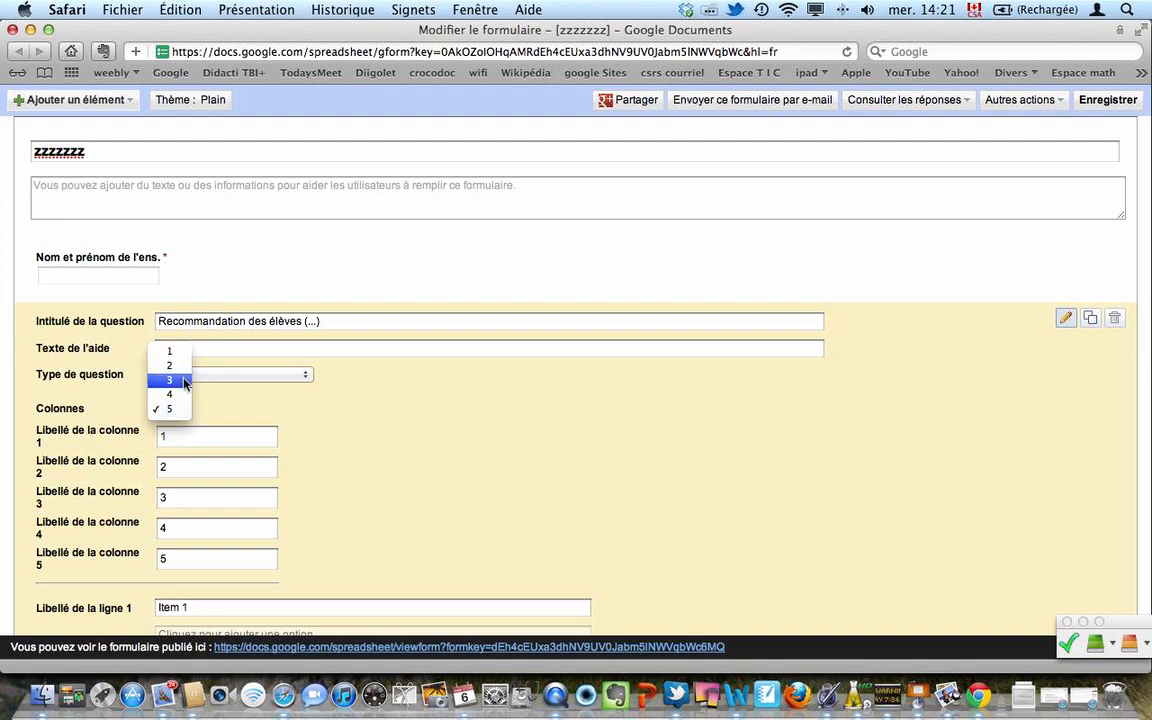
pyautogui.click(175, 408)
pyautogui.click(185, 436)
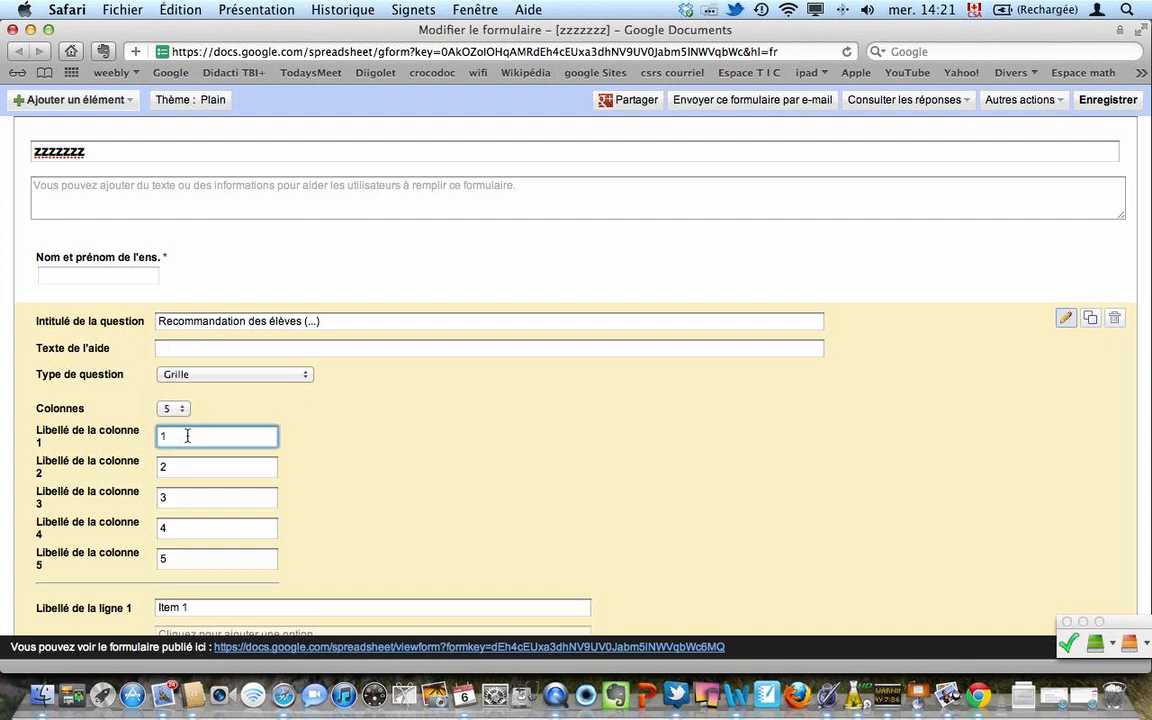
pyautogui.press('BackSpace')
pyautogui.write('Haut la main')
pyautogui.press('Tab')
pyautogui.press('BackSpace')
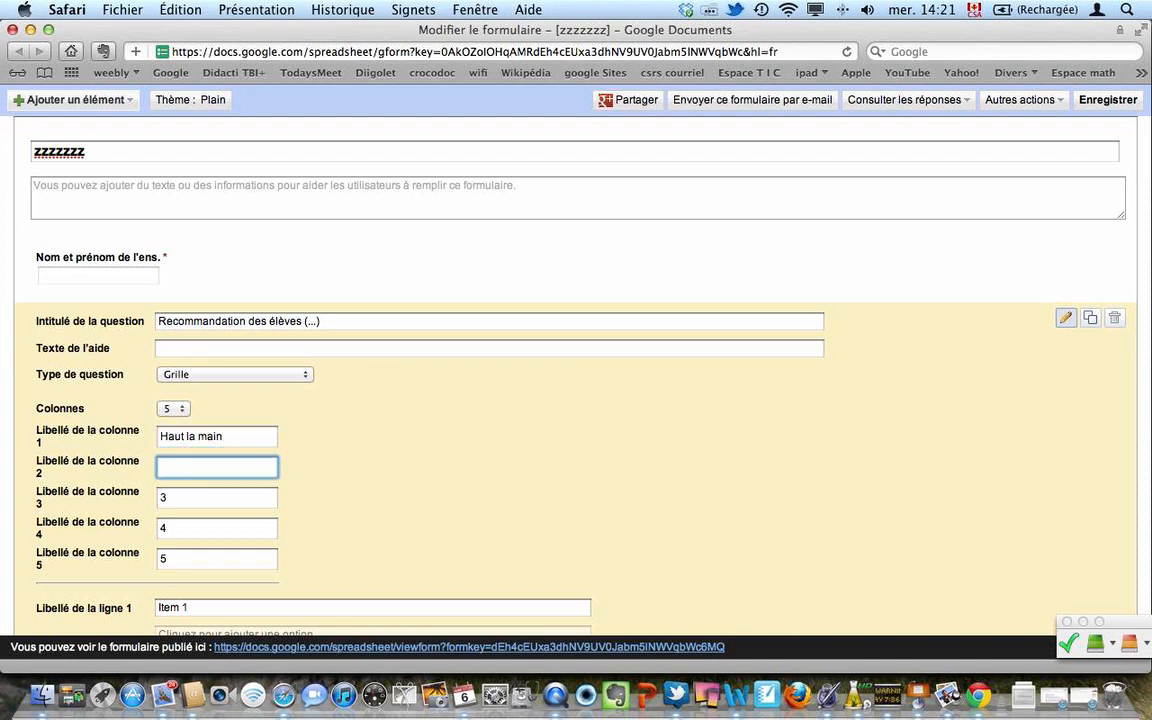
pyautogui.write('très bon')
pyautogui.click(200, 497)
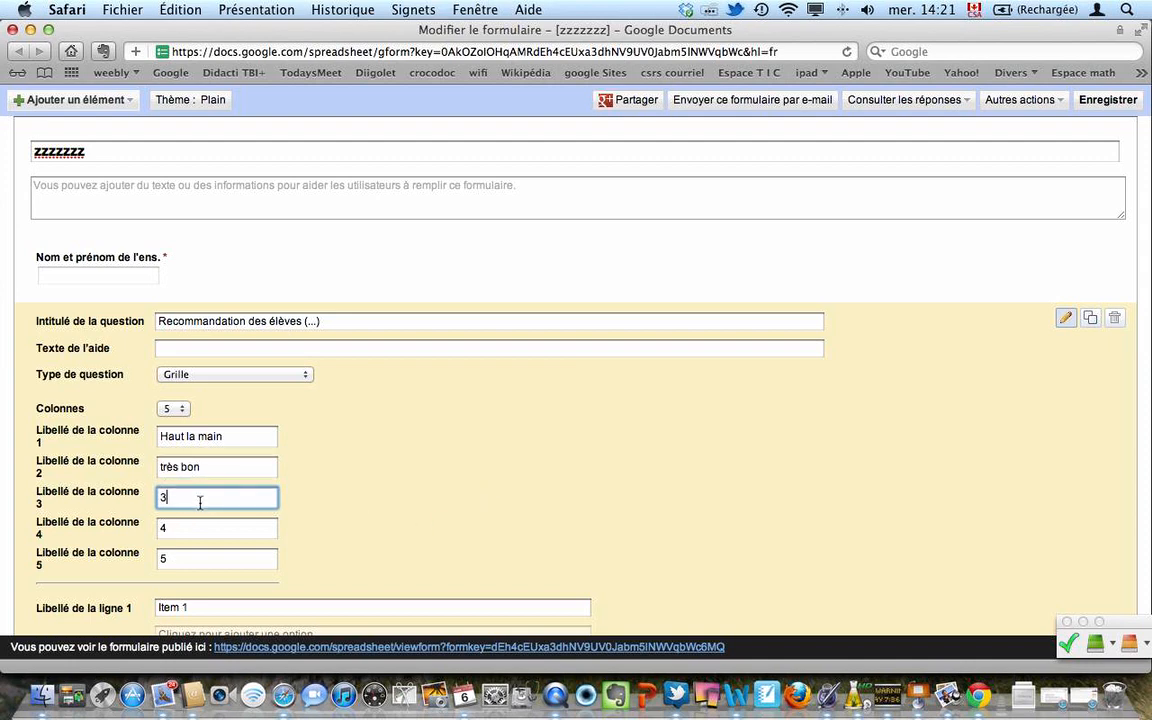
pyautogui.press('BackSpace')
pyautogui.write('...mais')
# Step: Label the grid's fifth column "non recommandé"
pyautogui.click(195, 528)
pyautogui.click(187, 563)
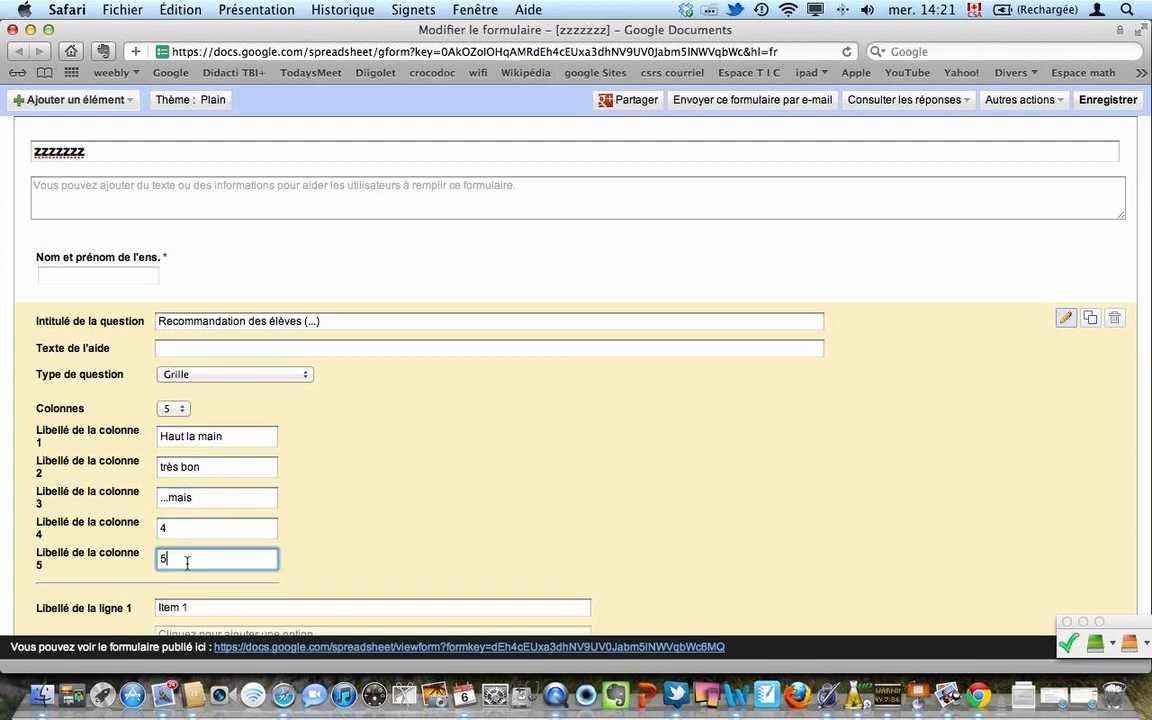
pyautogui.press('BackSpace')
pyautogui.write('non recomm')
pyautogui.press('BackSpace')
pyautogui.press('BackSpace')
pyautogui.press('BackSpace')
pyautogui.write('ommandé')
# Step: Replace the grid's first row label with a student's full name and add a second row with another student's full name
pyautogui.scroll(-1, 271, 520)
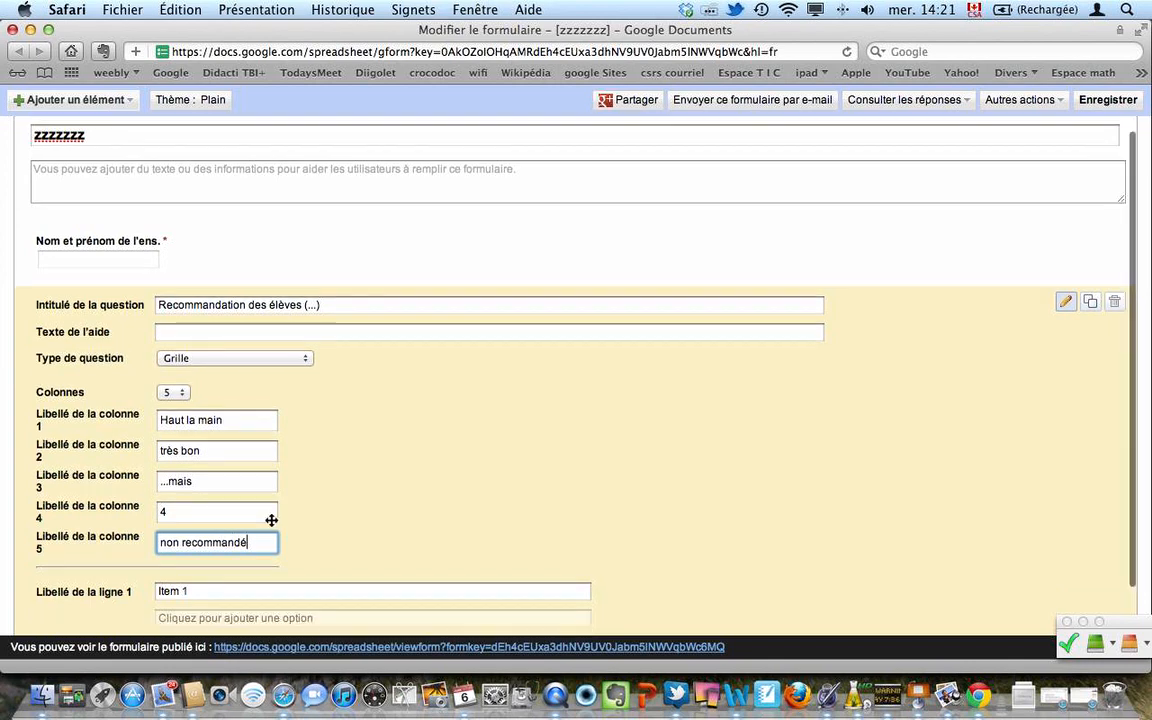
pyautogui.scroll(-3, 271, 520)
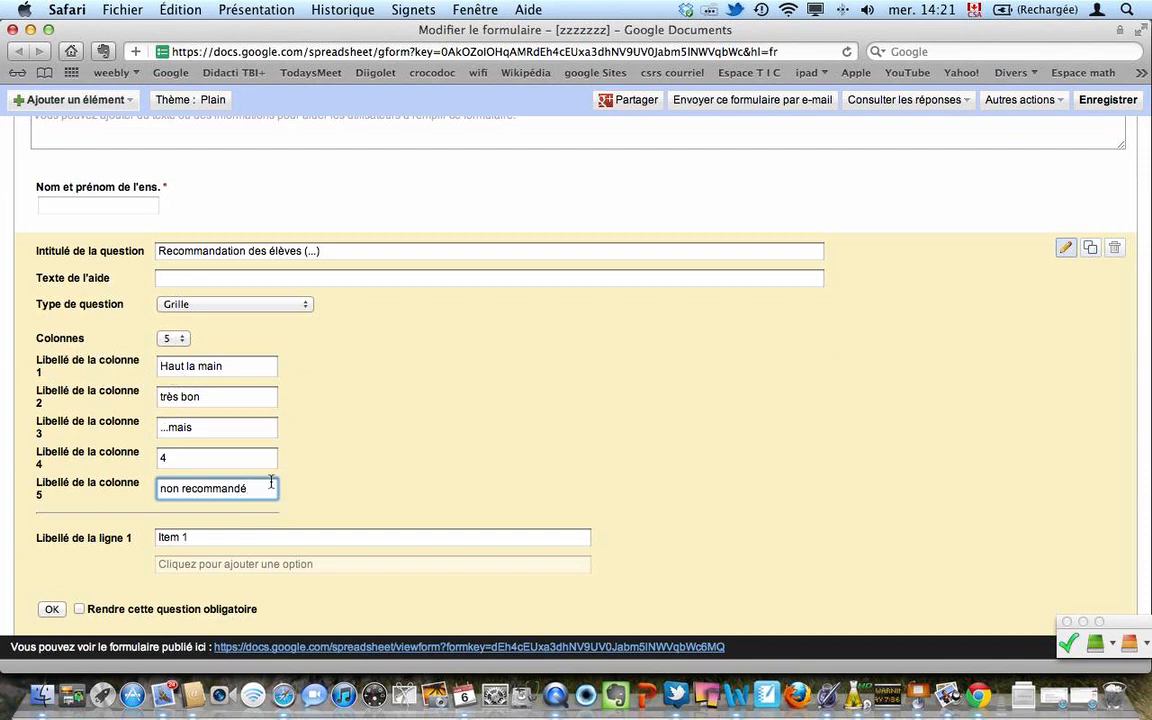
pyautogui.click(221, 537)
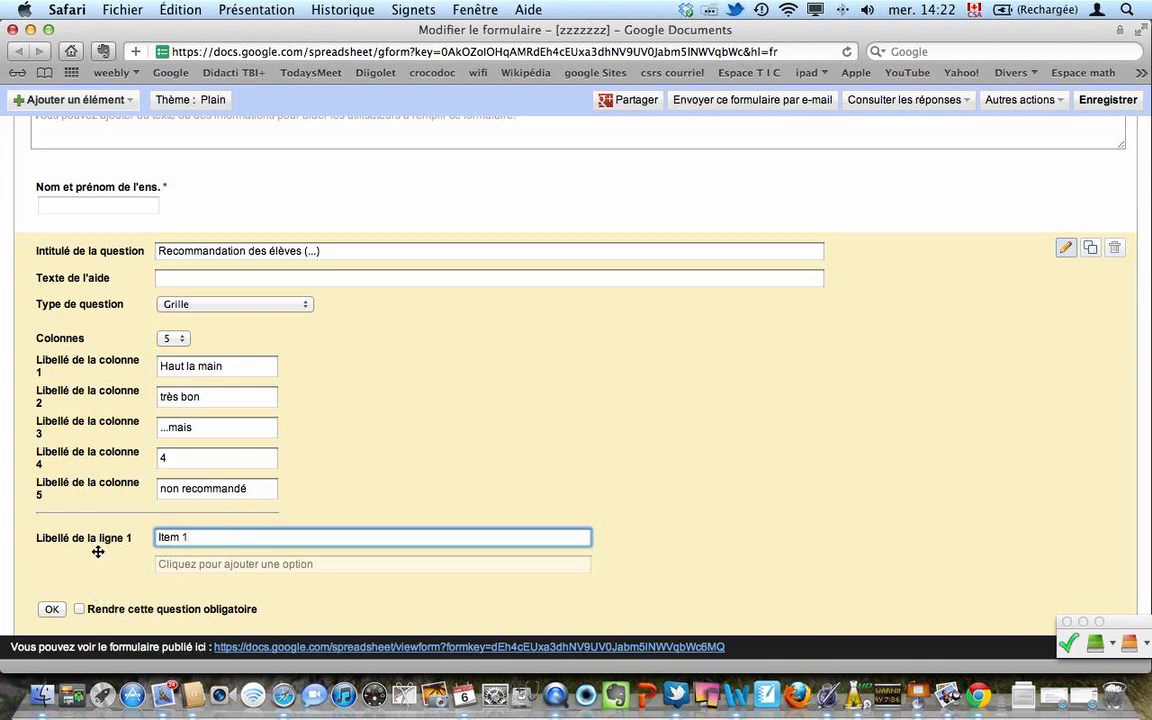
pyautogui.click(208, 536)
pyautogui.moveTo(208, 536); pyautogui.dragTo(121, 537)
pyautogui.write('Dany Machin')
pyautogui.click(158, 564)
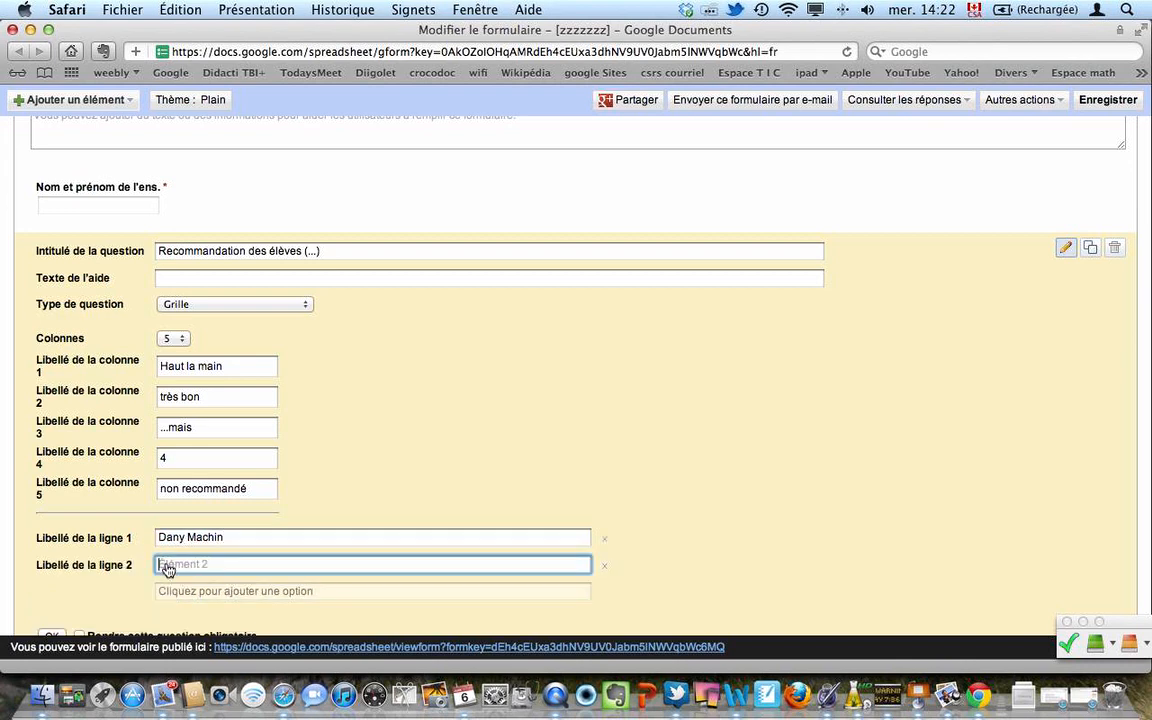
pyautogui.write('Julie TRuc')
# Step: Add a third row "jkhkjh" and a fourth row "jhkhkj" to the grid, and make the question mandatory
pyautogui.click(182, 591)
pyautogui.write('jkhkjh')
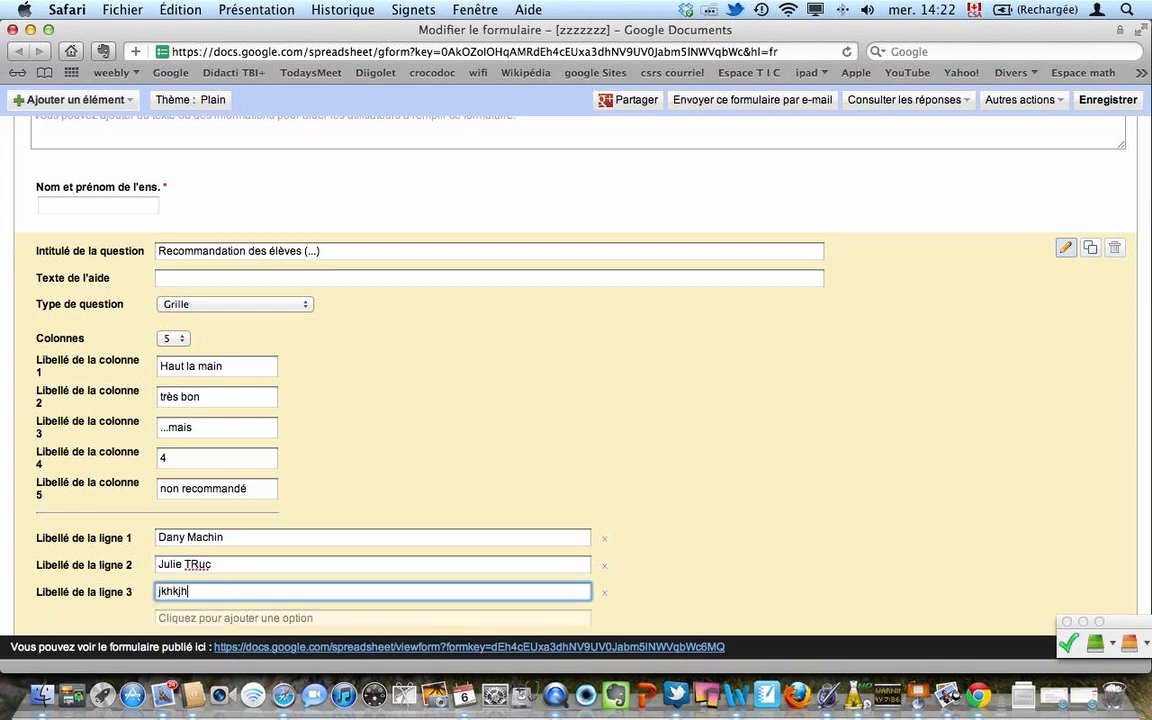
pyautogui.click(190, 619)
pyautogui.write('jhkhkj')
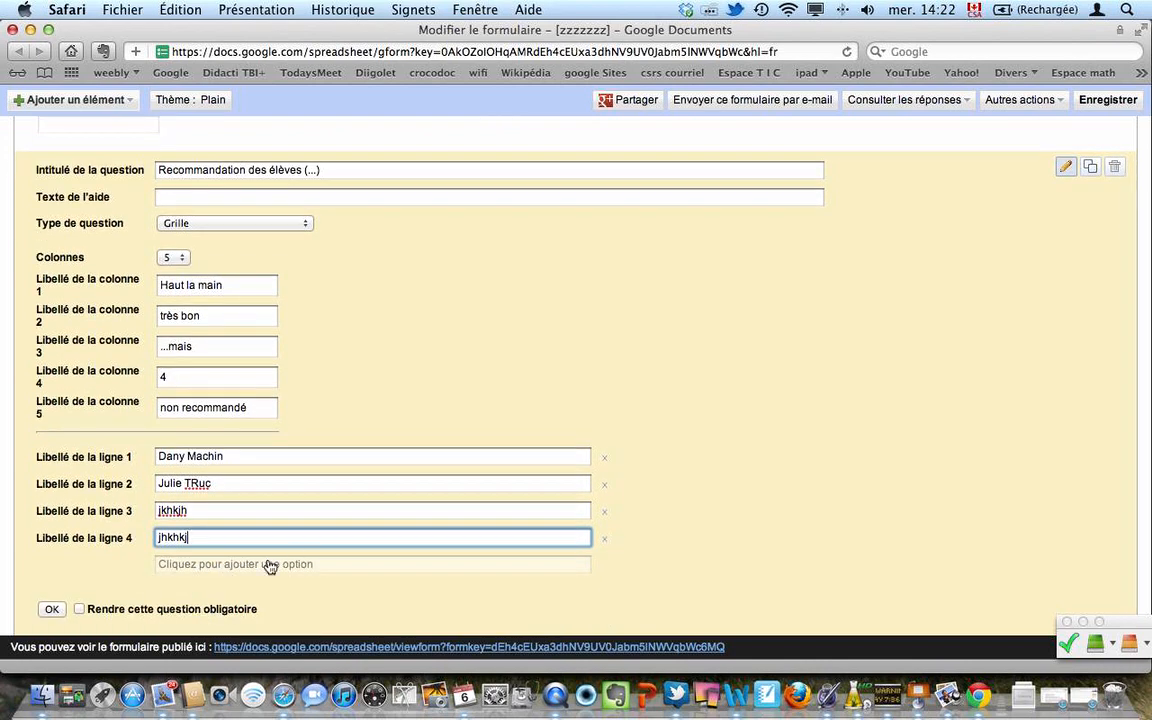
pyautogui.click(80, 610)
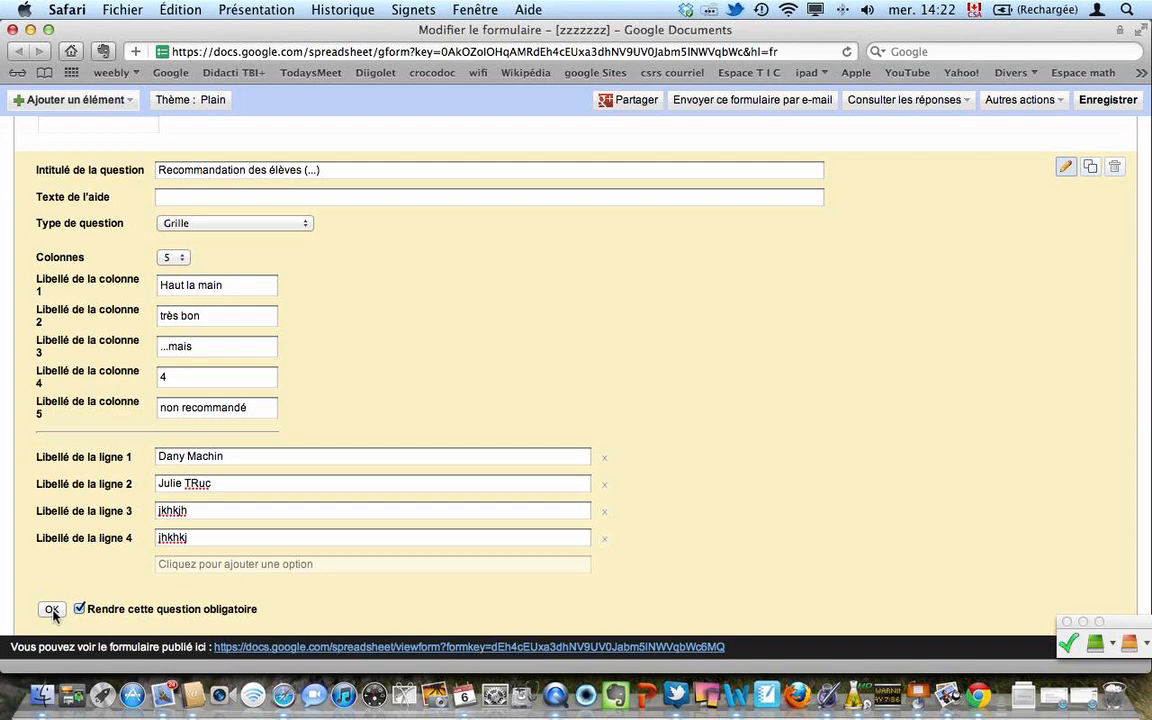
# Step: Finish editing the student recommendation grid question and select the form's full web address
pyautogui.click(51, 610)
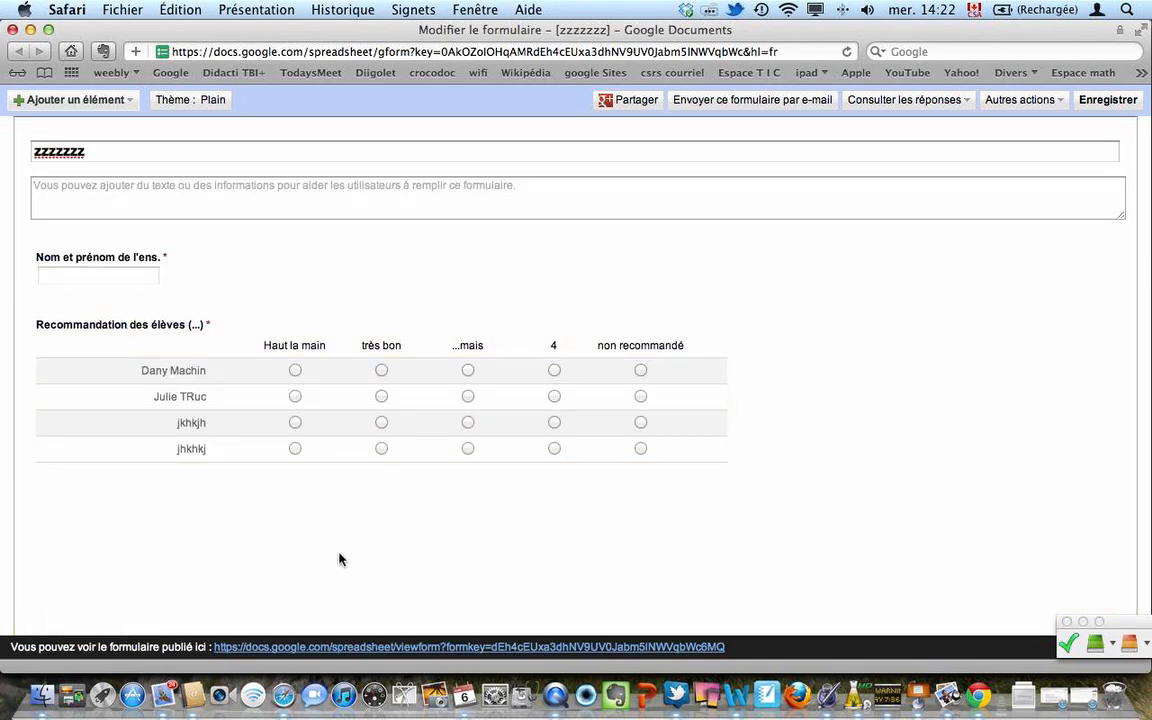
pyautogui.click(410, 48)
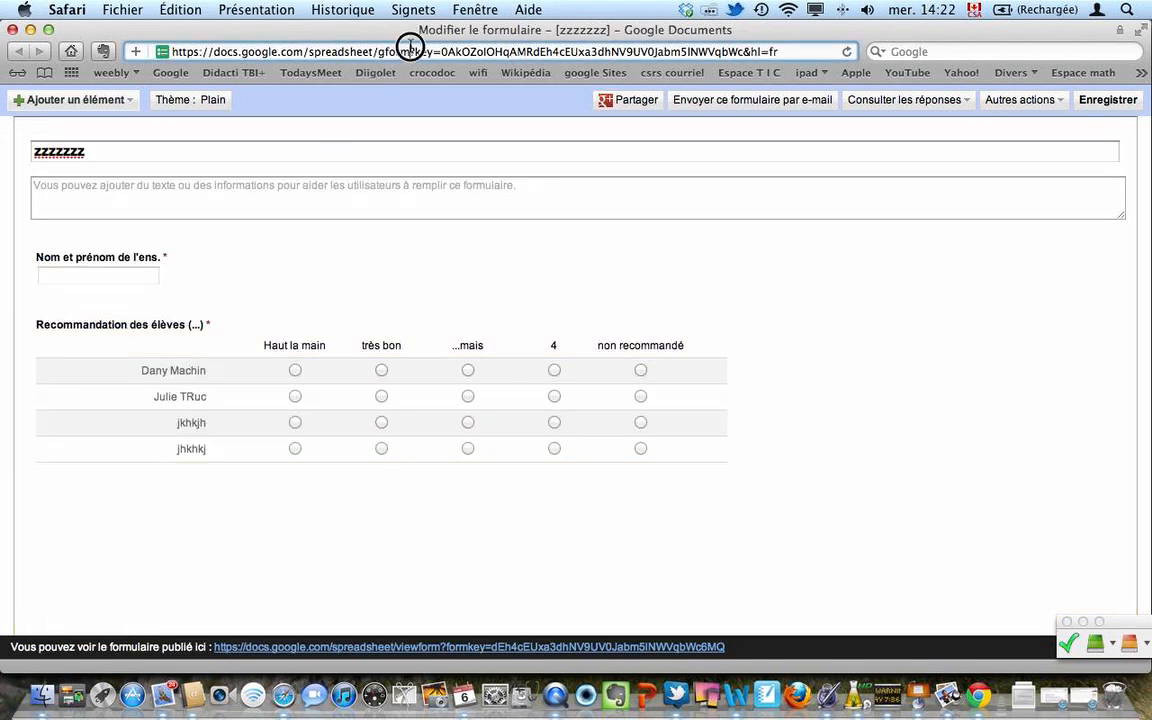
pyautogui.click(242, 52)
pyautogui.moveTo(171, 51); pyautogui.dragTo(775, 53)
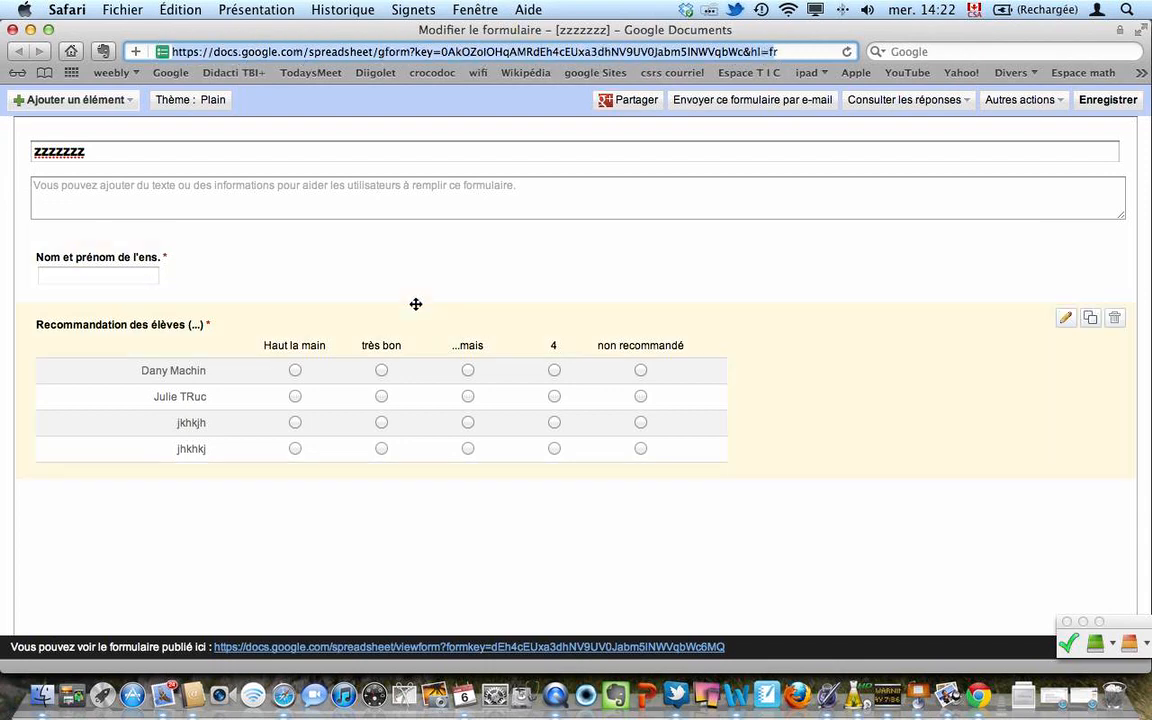
pyautogui.click(589, 43)
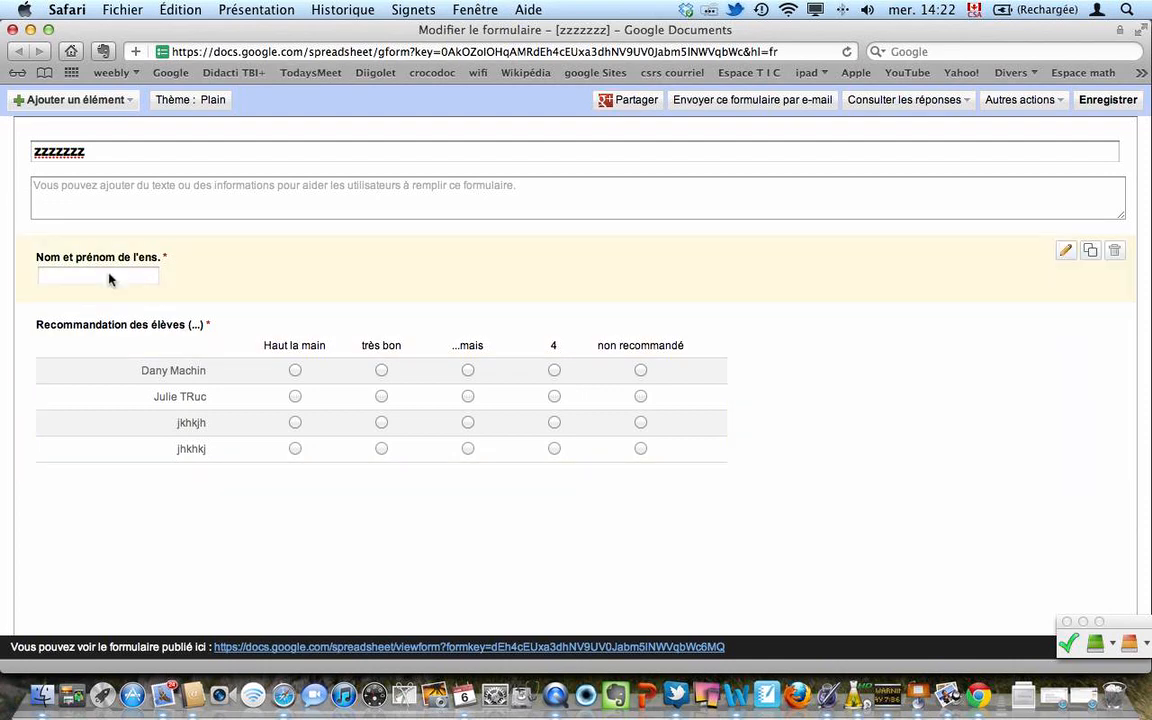
# Step: Rate the students in the grid: first row "Haut la main", second "très bon", third "Haut la main" and fourth "non recommandé"
pyautogui.click(295, 371)
pyautogui.click(381, 397)
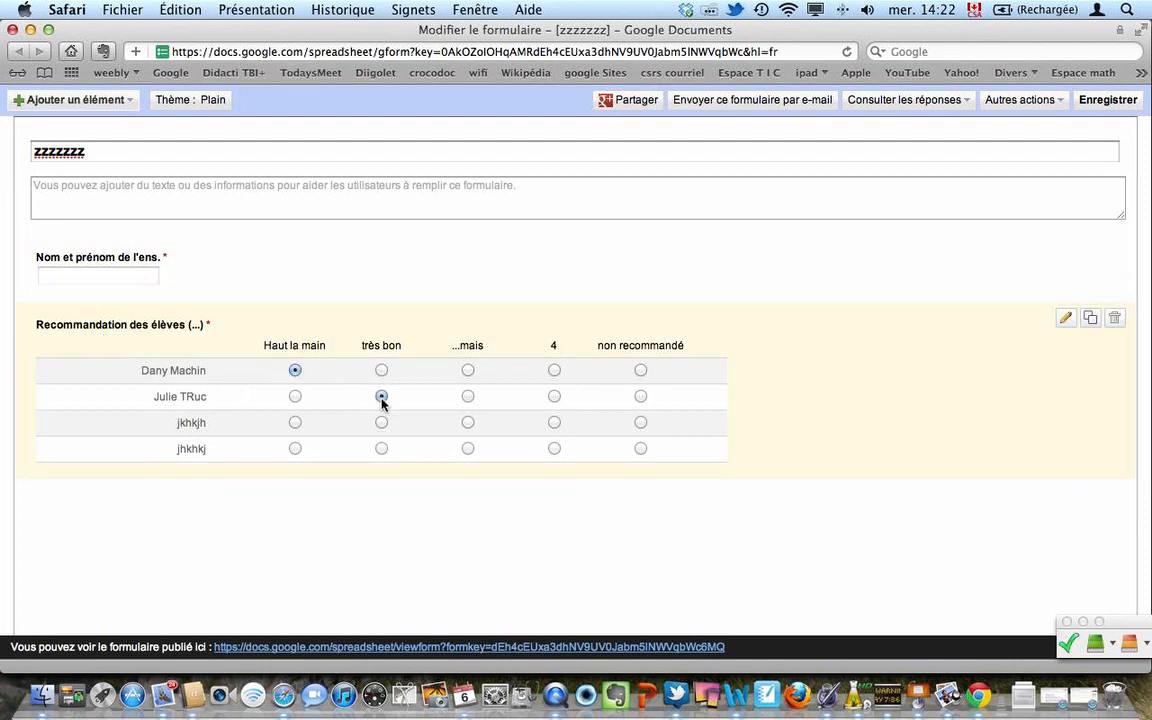
pyautogui.click(295, 422)
pyautogui.click(640, 449)
pyautogui.moveTo(684, 296)
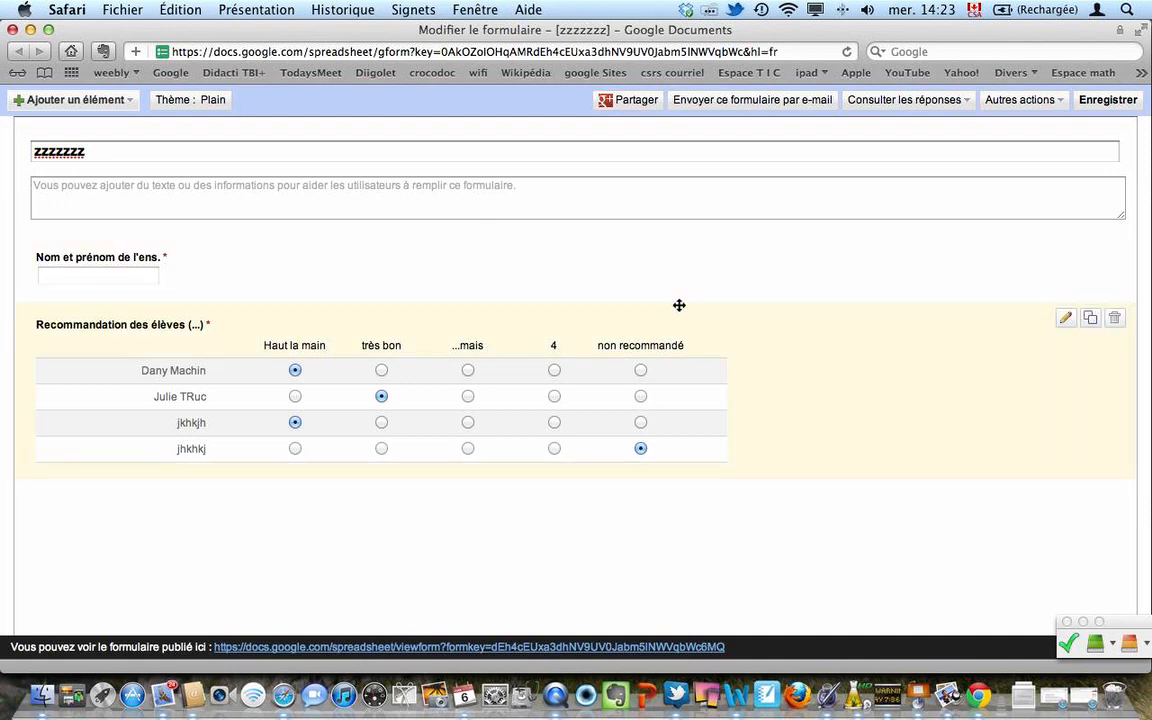